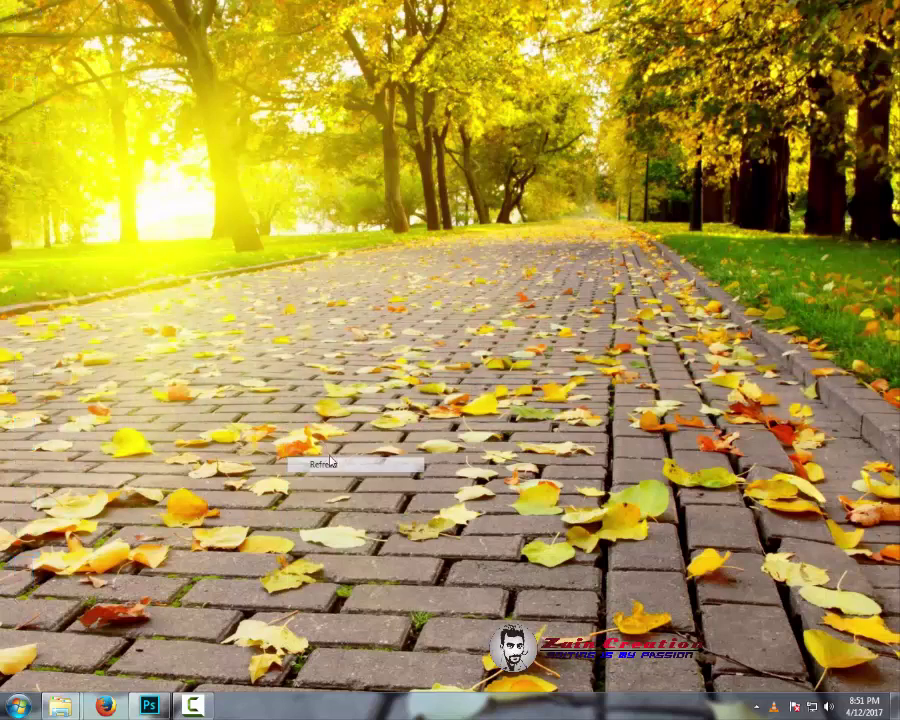
Step: Open the photo of the man with the rifle in Photoshop and duplicate it onto a new layer
right_click(392, 412)
click(412, 436)
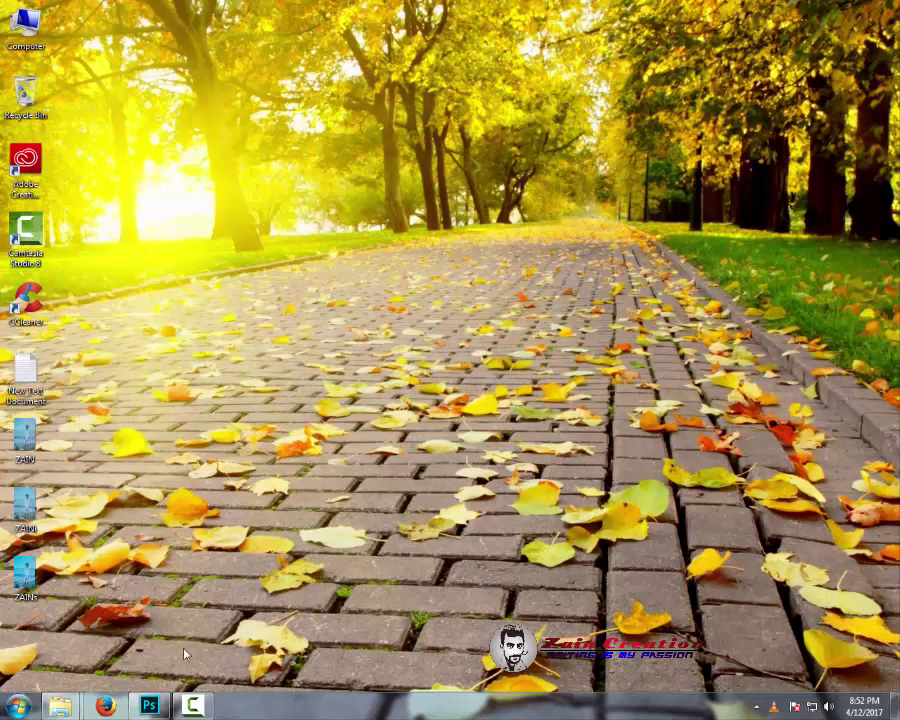
click(152, 705)
click(46, 37)
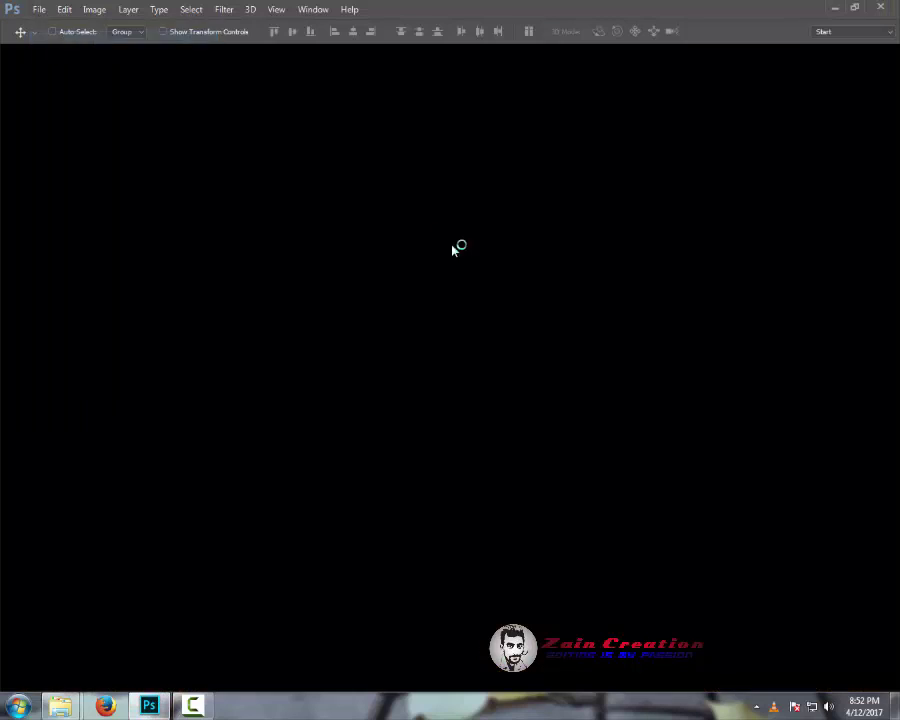
double_click(392, 120)
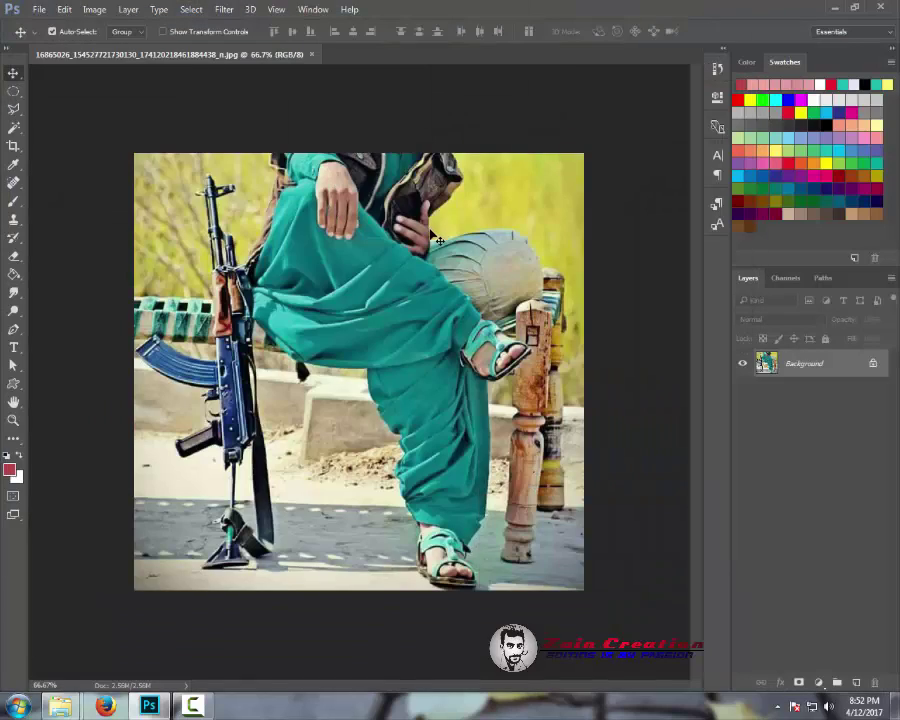
key(ctrl+j)
Step: Raise Clarity on the duplicate layer with the Camera Raw Filter
click(224, 10)
click(262, 86)
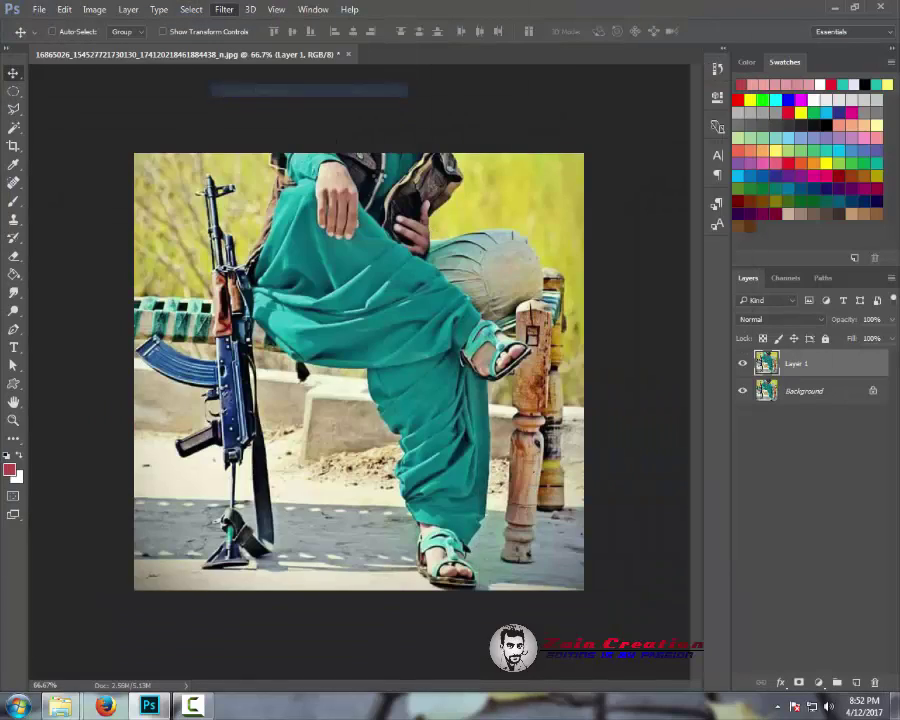
key(ctrl+alt+3)
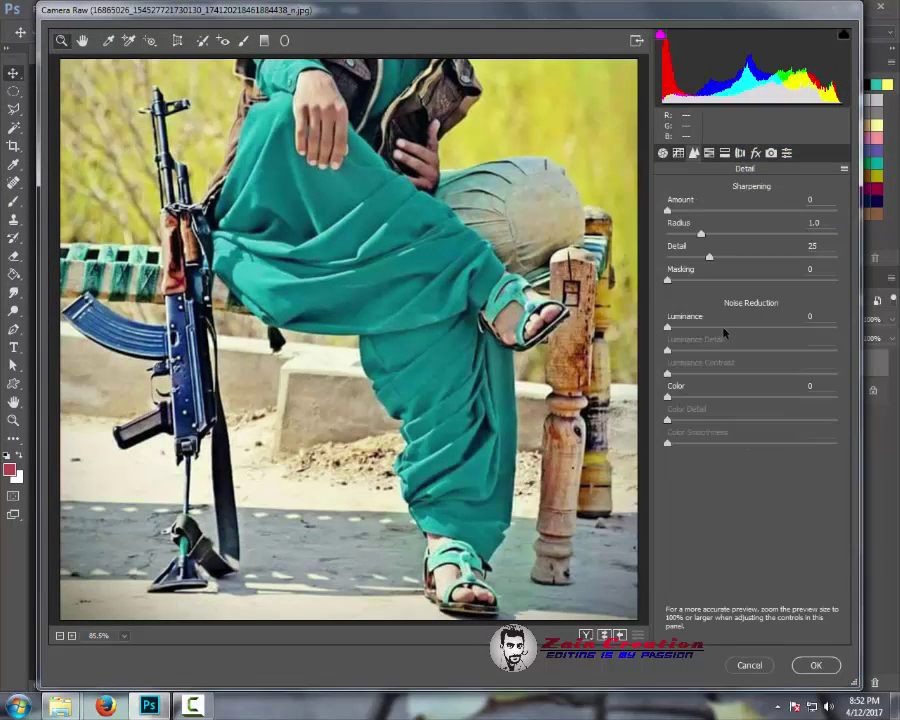
key(ctrl+alt+2)
key(ctrl+alt+1)
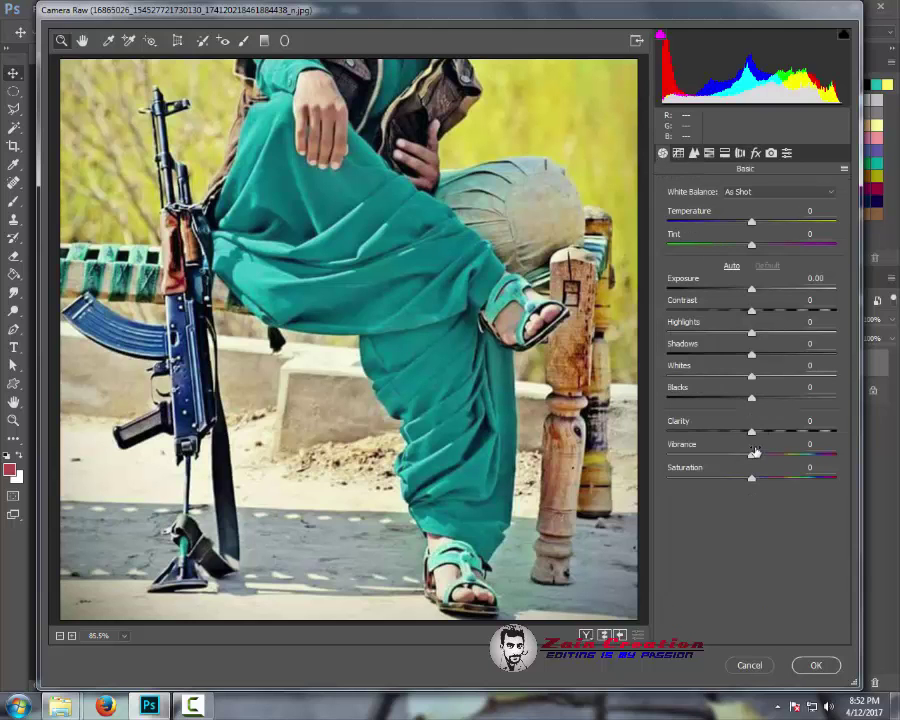
drag(791, 433, 792, 433)
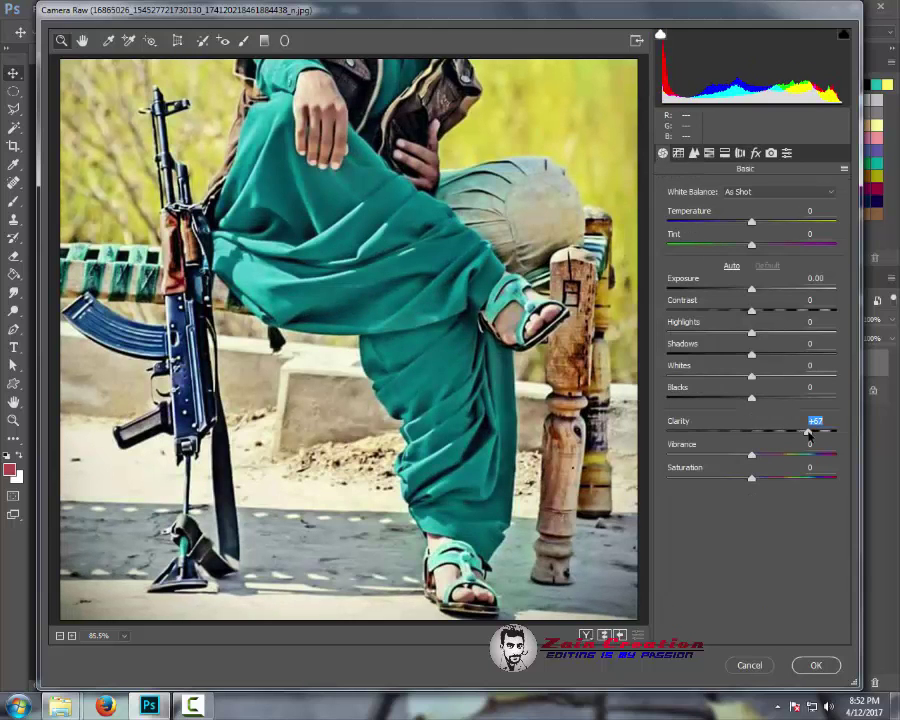
click(816, 667)
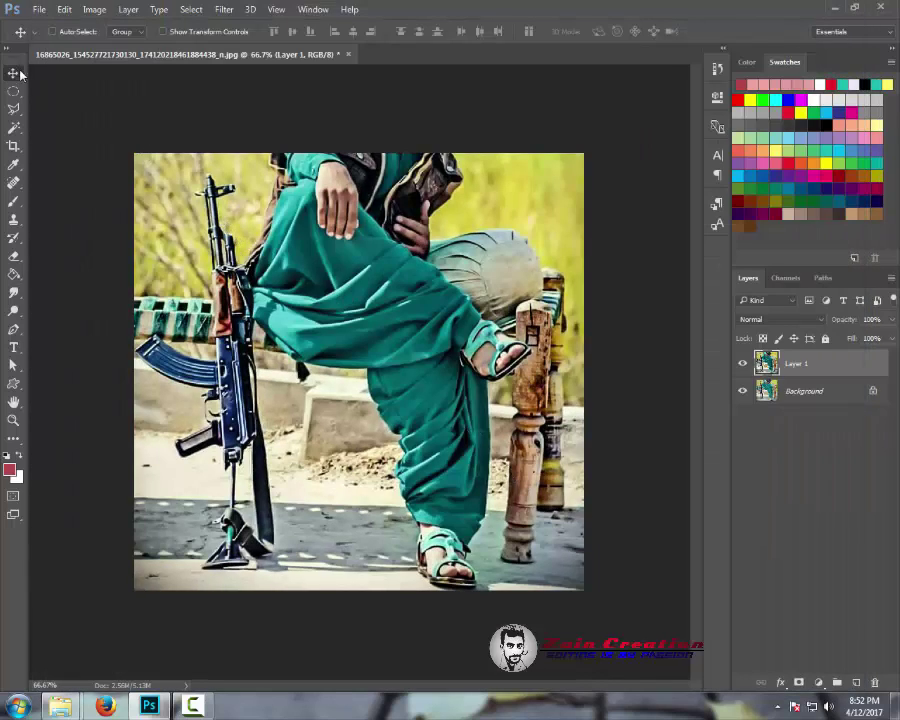
click(39, 9)
Step: Open the orange glow image IMG-20150311-WA0097 from New folder (2) and drag it into the rifle photo
click(44, 38)
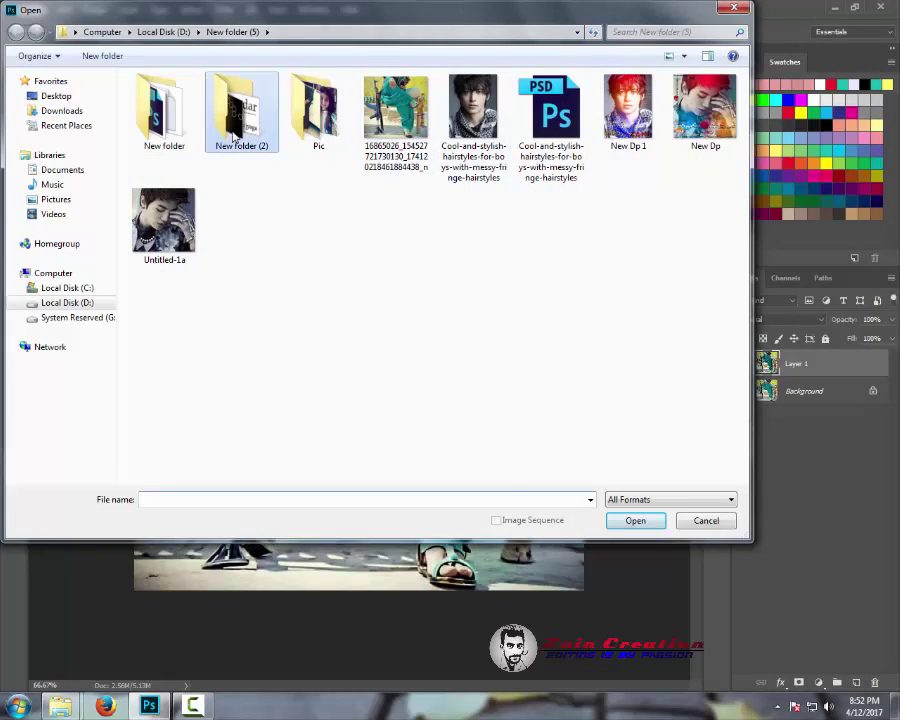
double_click(235, 120)
click(684, 56)
click(713, 97)
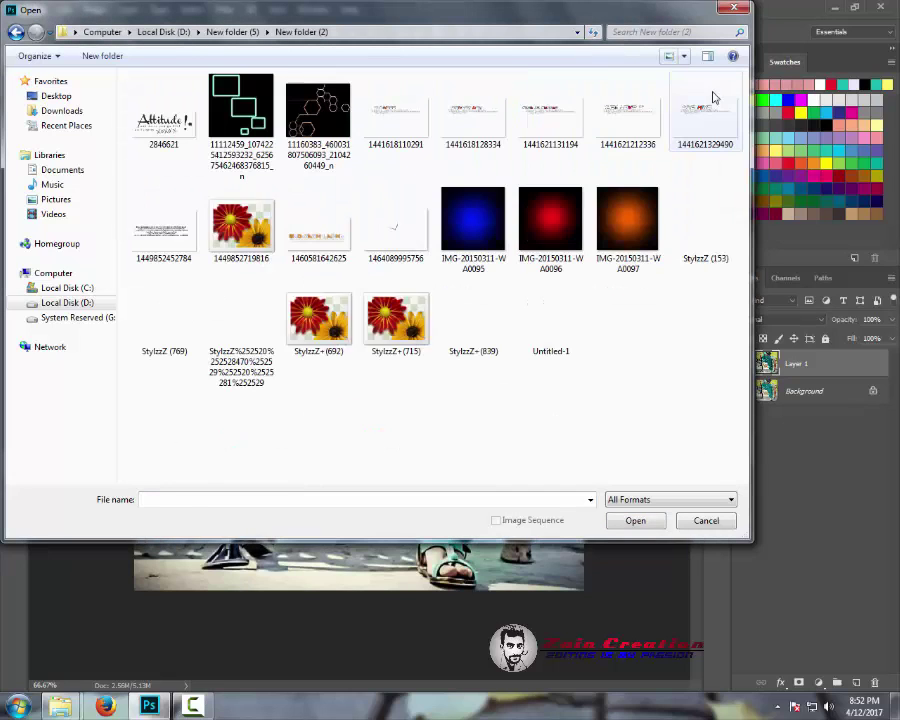
click(605, 230)
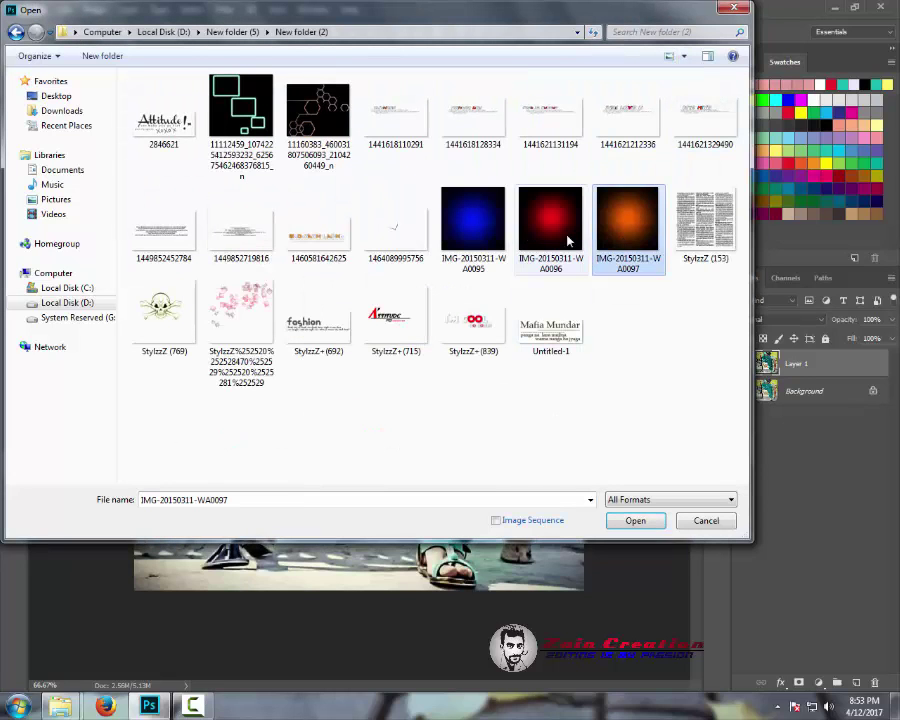
click(631, 524)
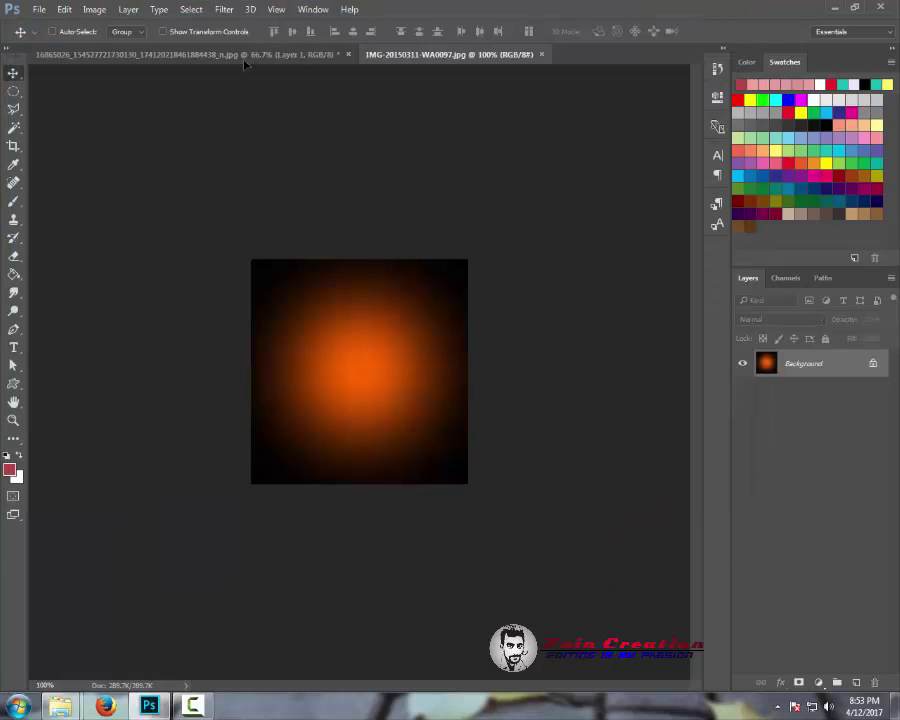
mouse_move(244, 64)
mouse_down()
mouse_move(357, 256)
mouse_move(352, 195)
mouse_up()
Step: Set the orange glow to Screen, enlarge it to about 209% and place it lower left
click(783, 319)
click(760, 414)
key(ctrl+t)
drag(425, 269, 530, 320)
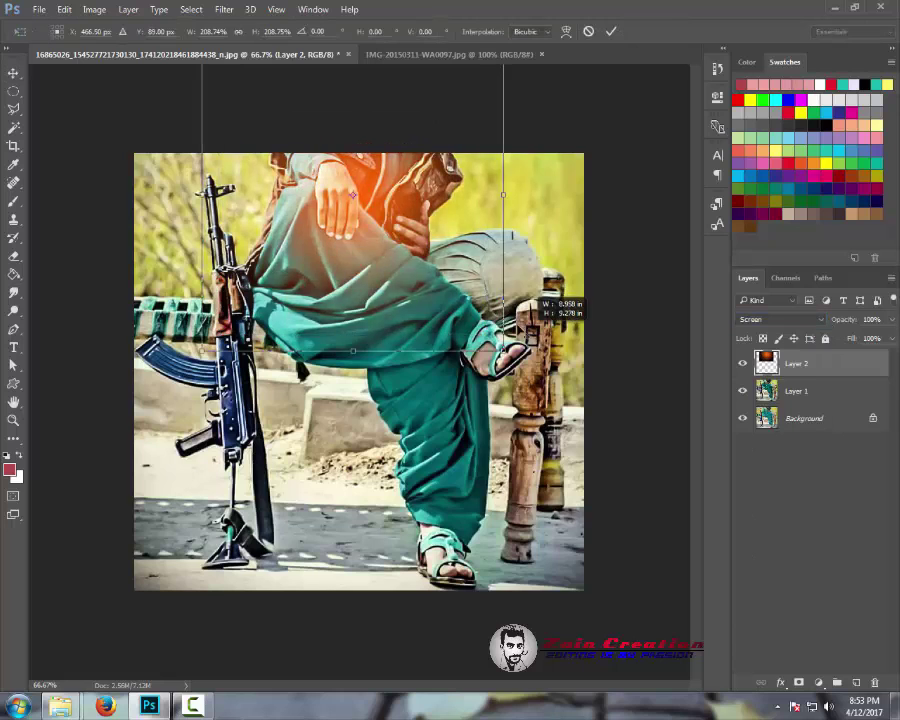
mouse_move(450, 300)
mouse_down()
mouse_move(398, 230)
mouse_move(388, 236)
mouse_move(241, 490)
mouse_move(260, 494)
mouse_up()
key(Return)
click(473, 55)
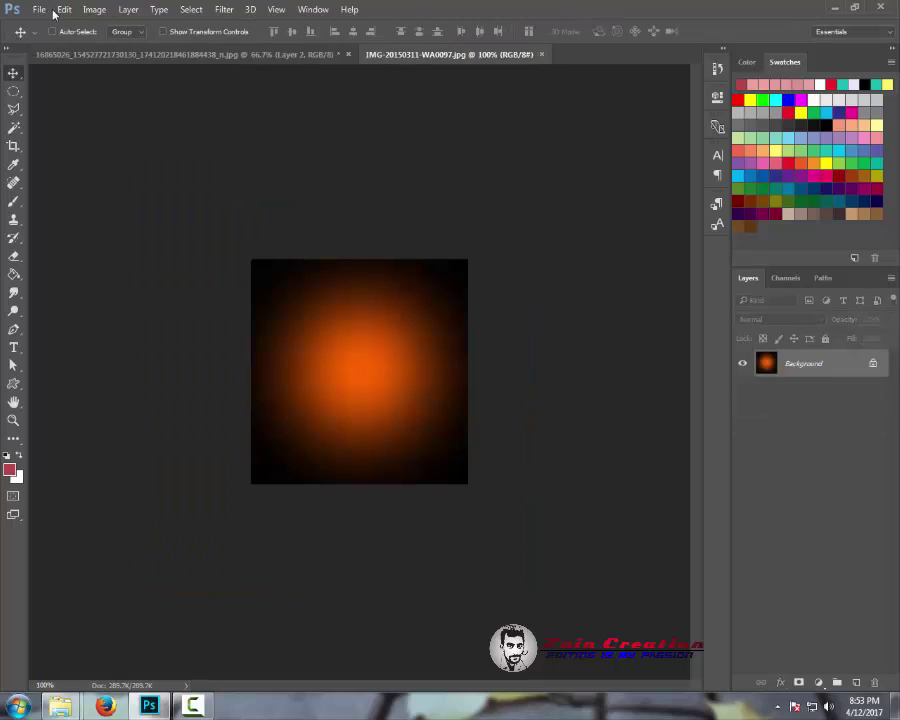
Step: Add the red glow image WA0096 as a Screen layer, enlarged to about 161%
click(541, 54)
click(39, 9)
click(45, 37)
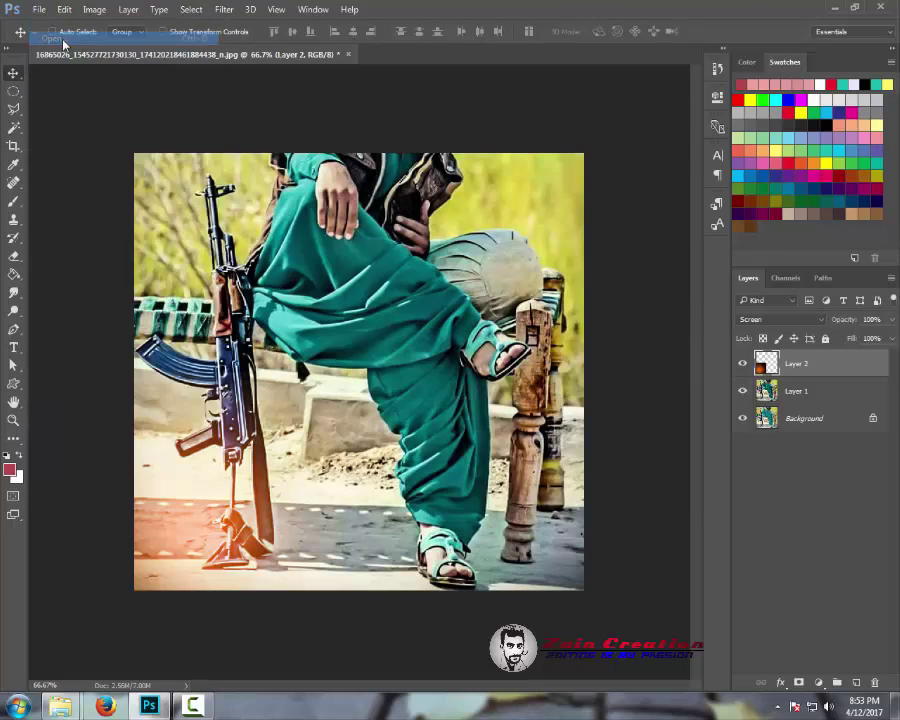
double_click(521, 232)
drag(400, 350, 400, 260)
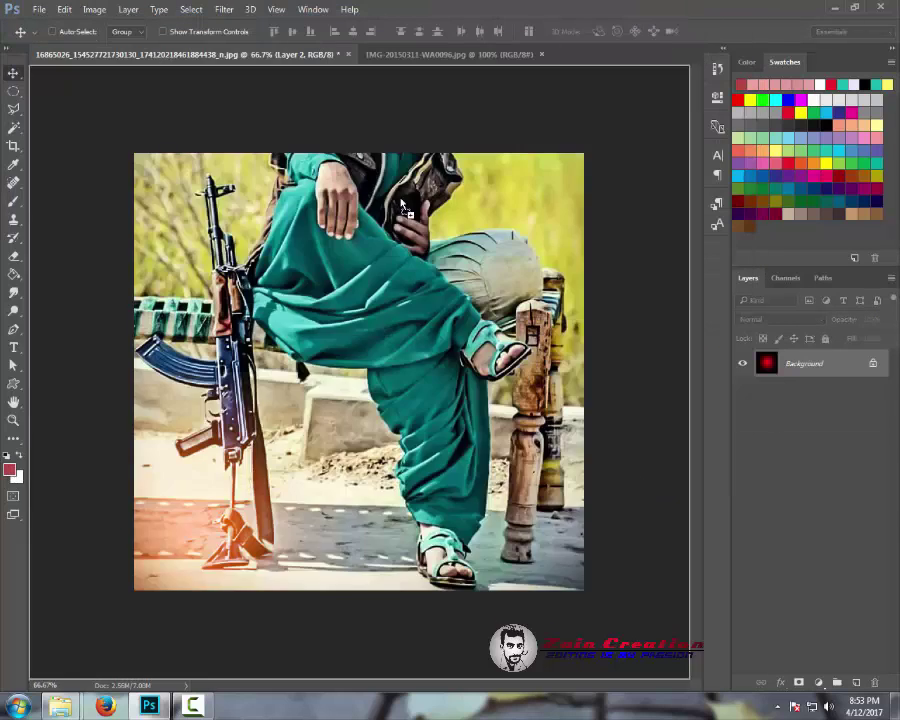
click(780, 319)
click(770, 416)
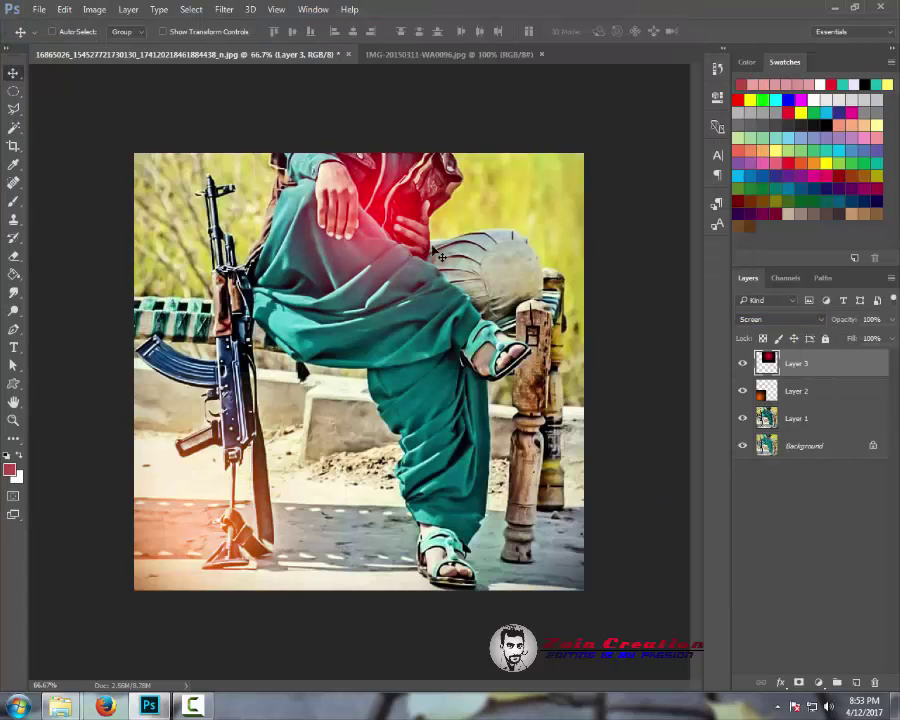
key(ctrl+t)
drag(512, 355, 600, 440)
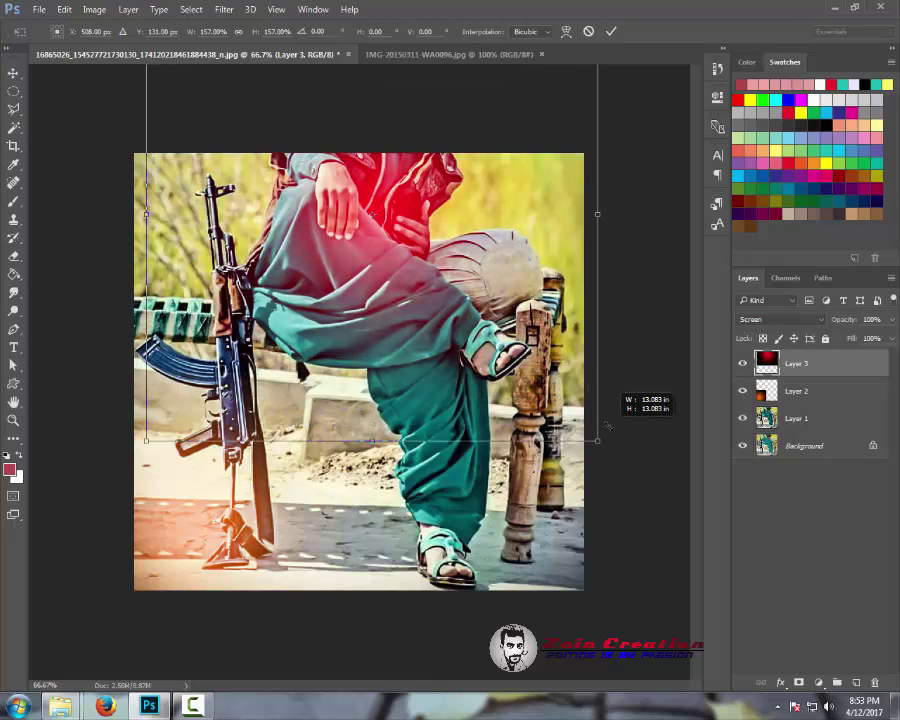
key(Return)
Step: Enlarge the orange glow to about 177% and reposition it toward the bottom left
drag(200, 530, 290, 525)
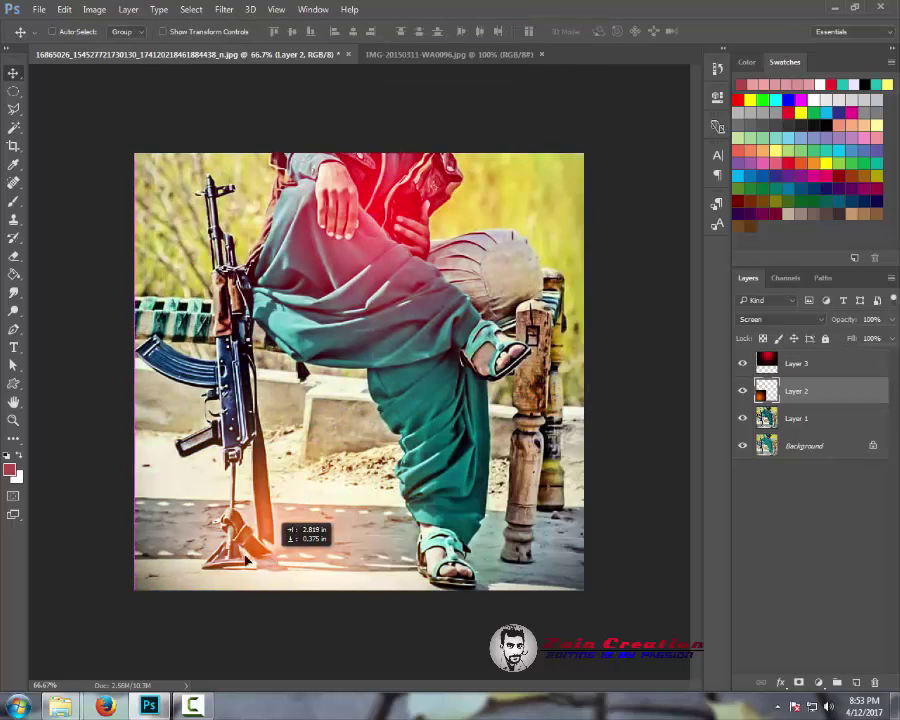
scroll(781, 320, down, 2)
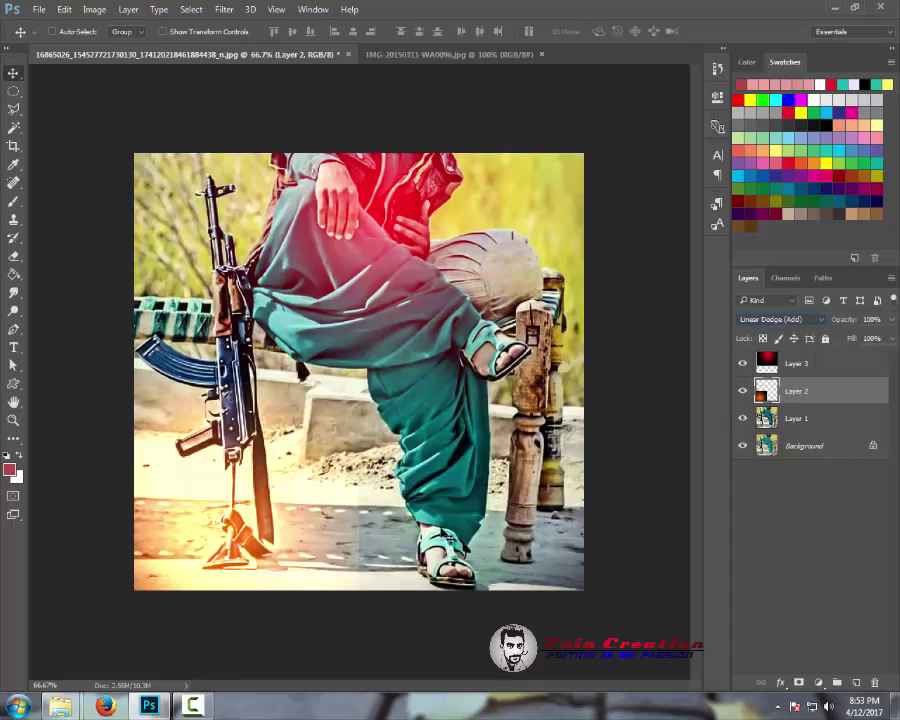
key(ctrl+t)
mouse_move(332, 389)
mouse_down()
mouse_move(455, 271)
mouse_move(355, 420)
mouse_move(343, 455)
mouse_up()
key(Return)
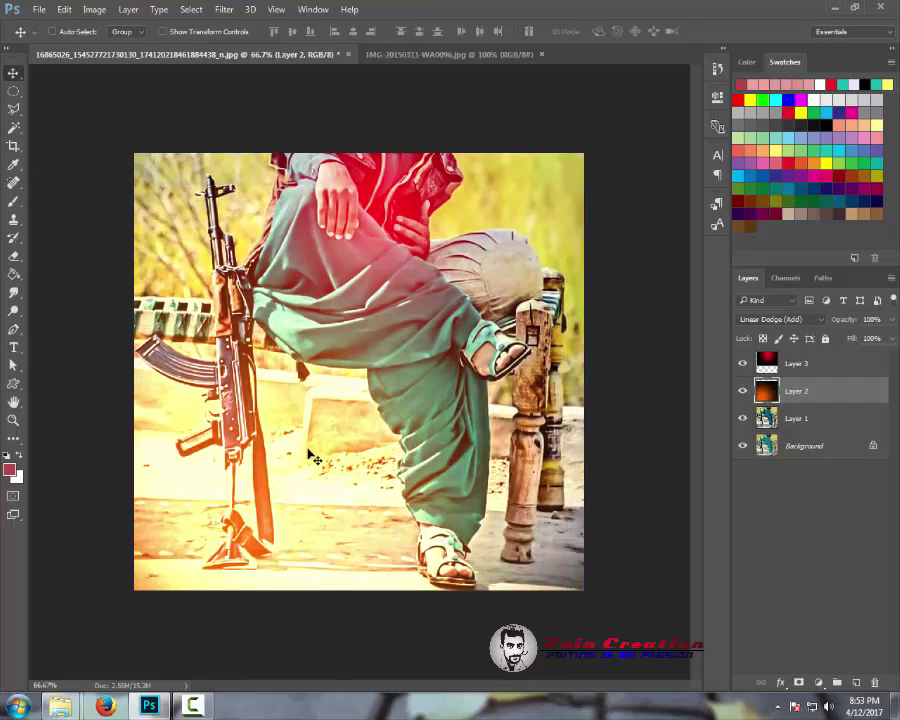
mouse_move(285, 430)
mouse_down()
mouse_move(252, 352)
mouse_move(254, 366)
mouse_up()
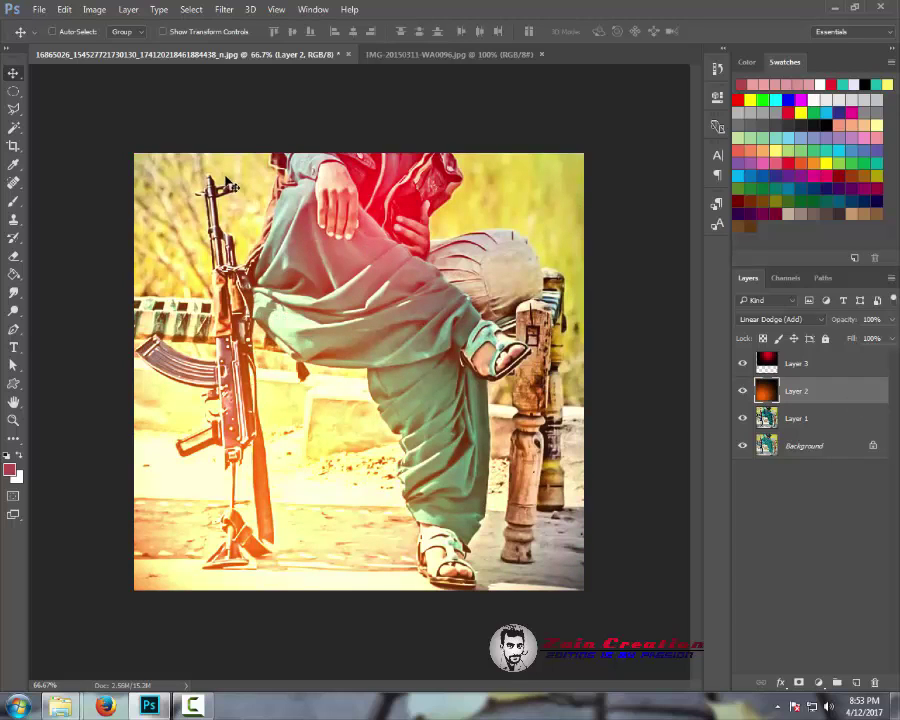
Step: Enlarge the red glow layer slightly more
click(774, 358)
key(ctrl+t)
drag(599, 440, 633, 458)
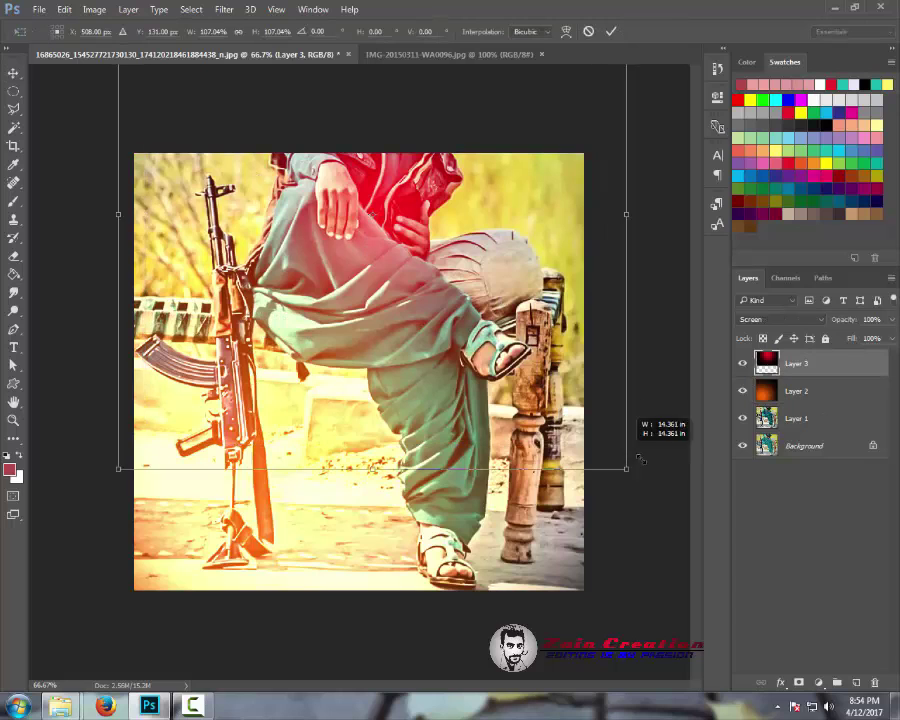
key(Return)
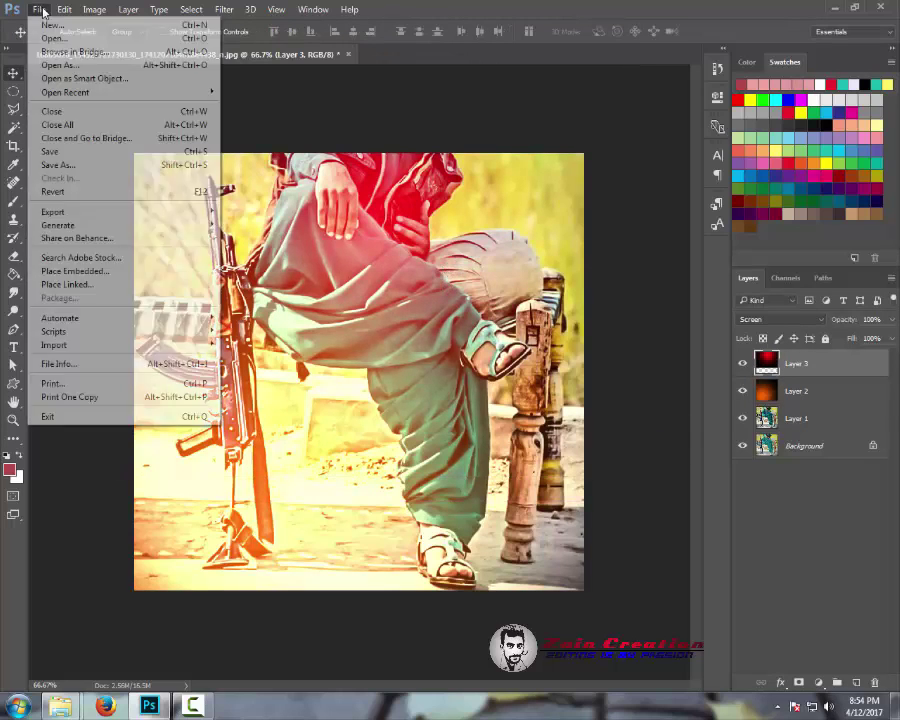
Step: Place 'the KING' text at the poster's lower left and bring in 1464089995756.png as another layer
key(ctrl+o)
drag(774, 583, 848, 705)
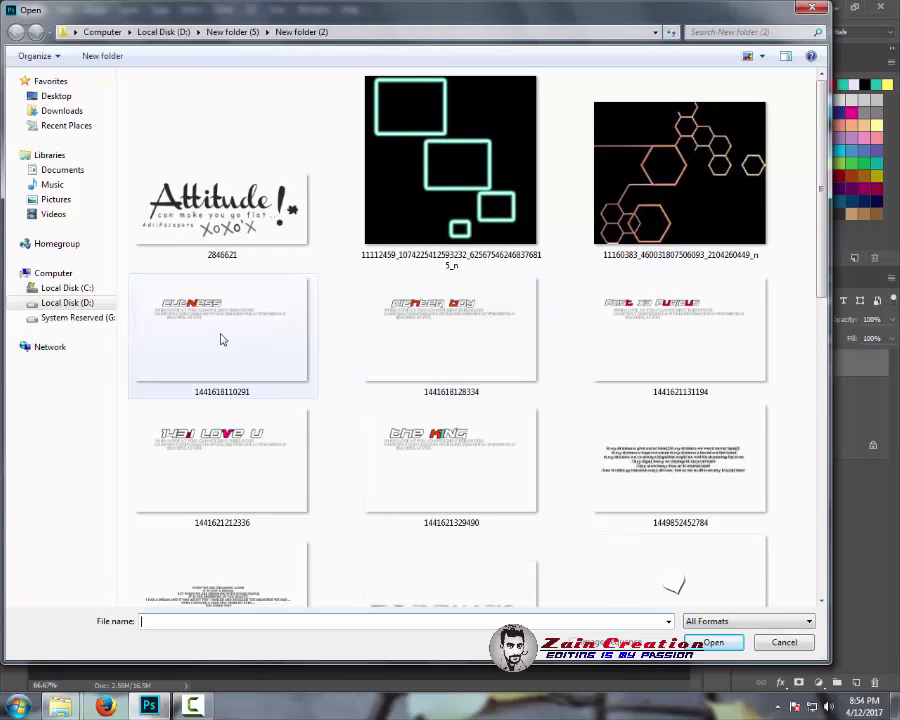
click(408, 464)
click(716, 643)
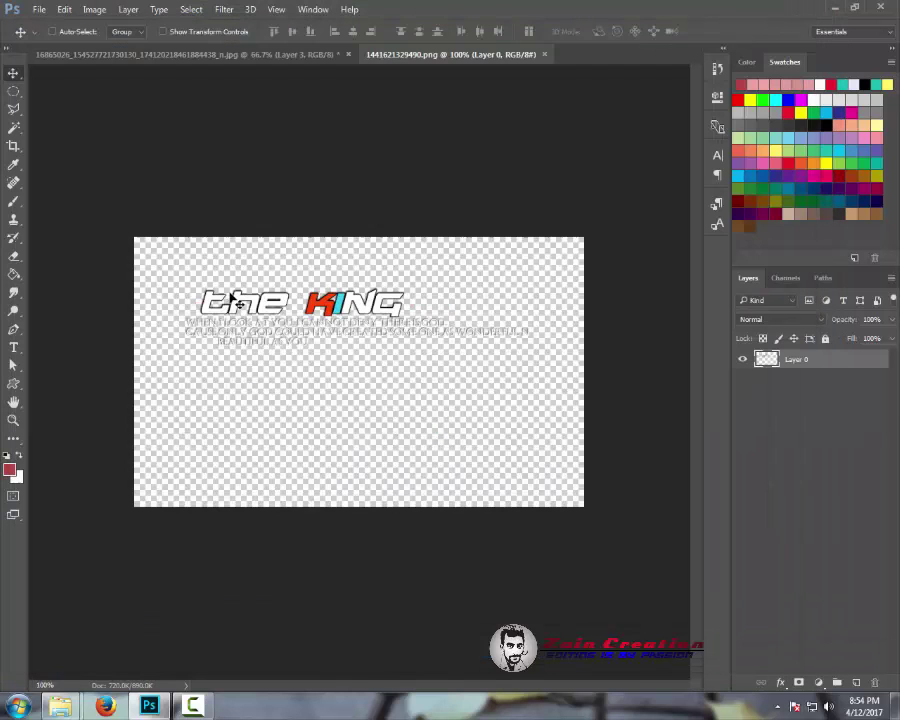
mouse_move(300, 300)
mouse_down()
mouse_move(490, 470)
mouse_move(220, 468)
mouse_up()
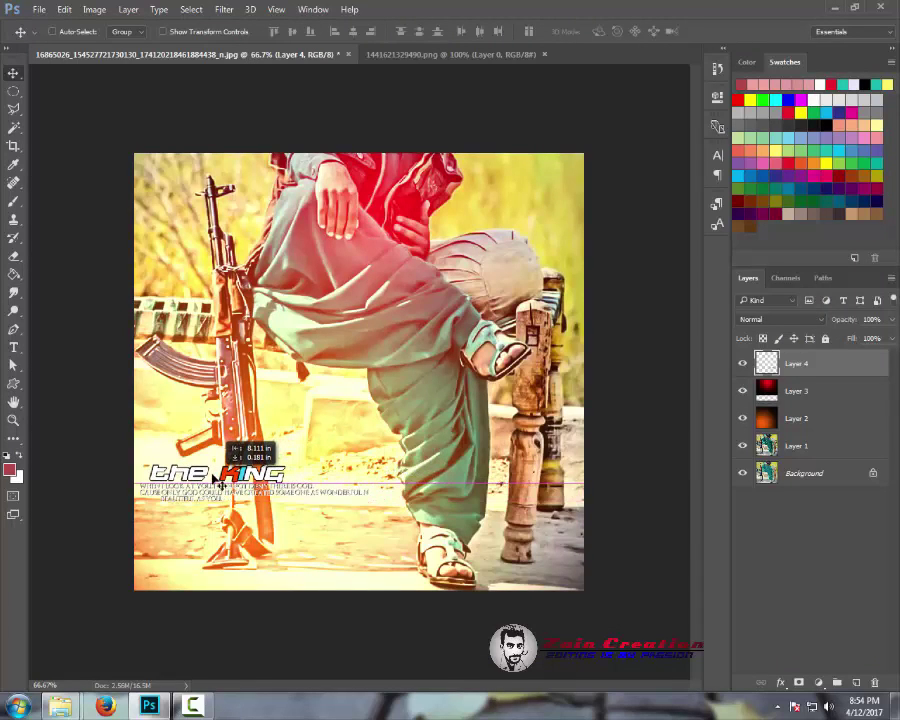
click(440, 54)
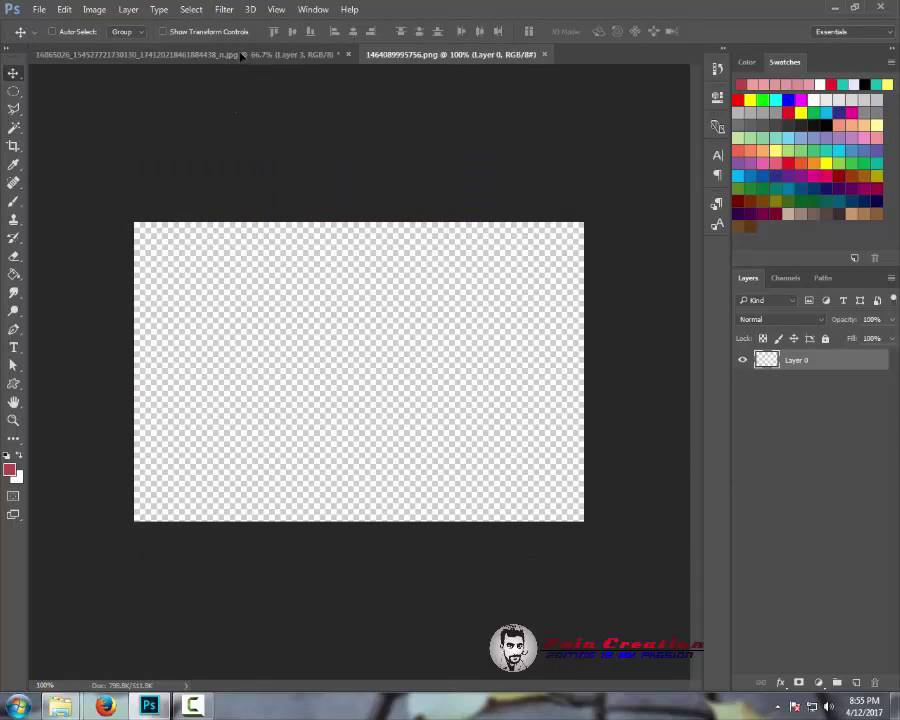
mouse_move(240, 56)
mouse_down()
mouse_move(160, 487)
mouse_move(181, 464)
mouse_up()
Step: Give the heart layer a red Color Overlay and nudge it slightly upward
double_click(829, 391)
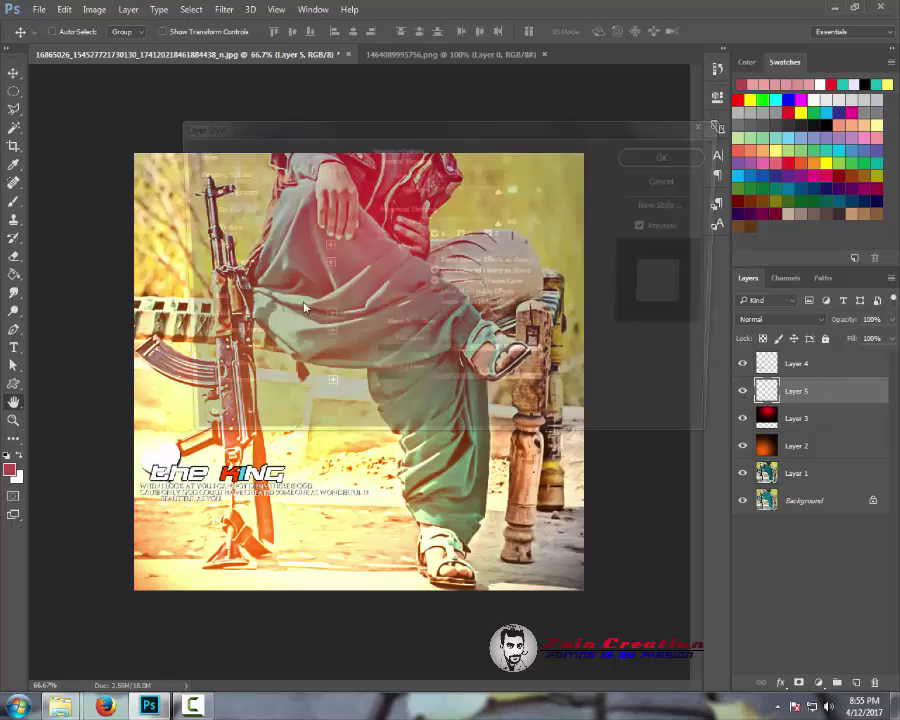
click(410, 311)
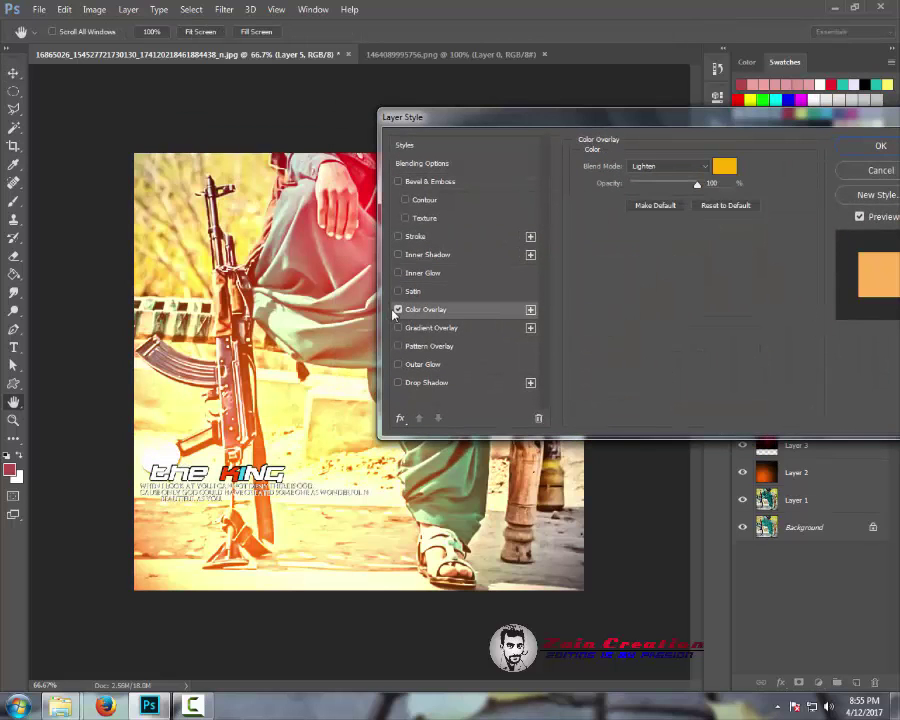
click(668, 167)
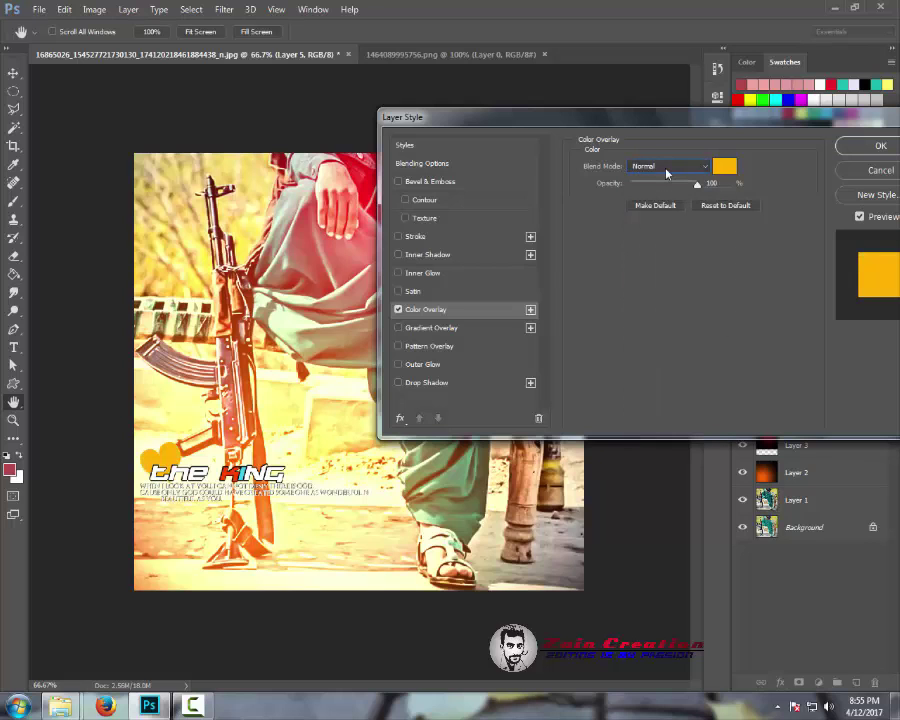
click(716, 178)
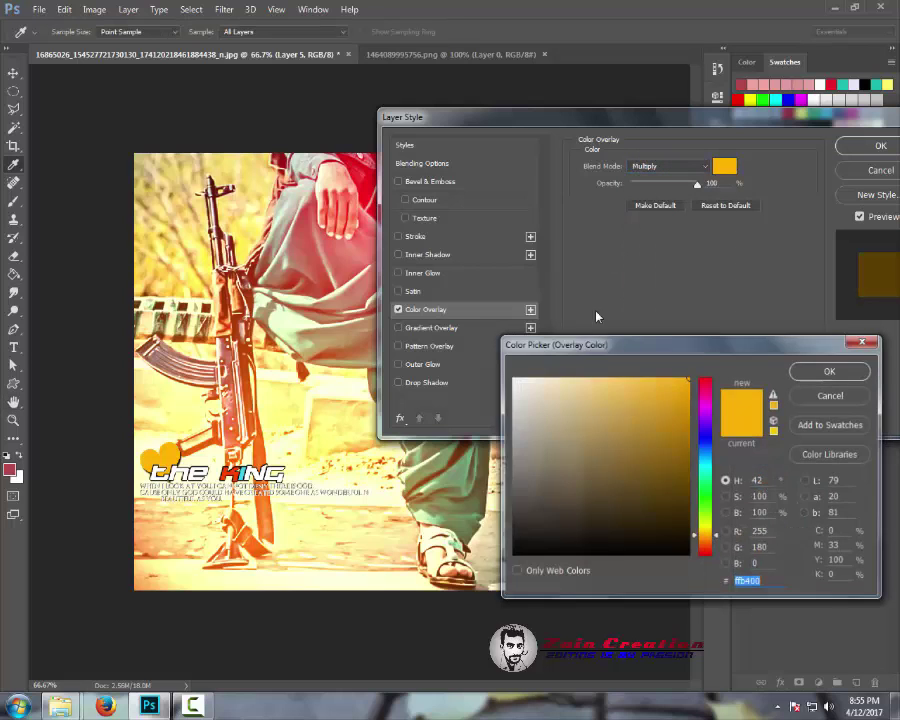
mouse_move(705, 395)
mouse_down()
mouse_move(705, 489)
mouse_move(705, 382)
mouse_up()
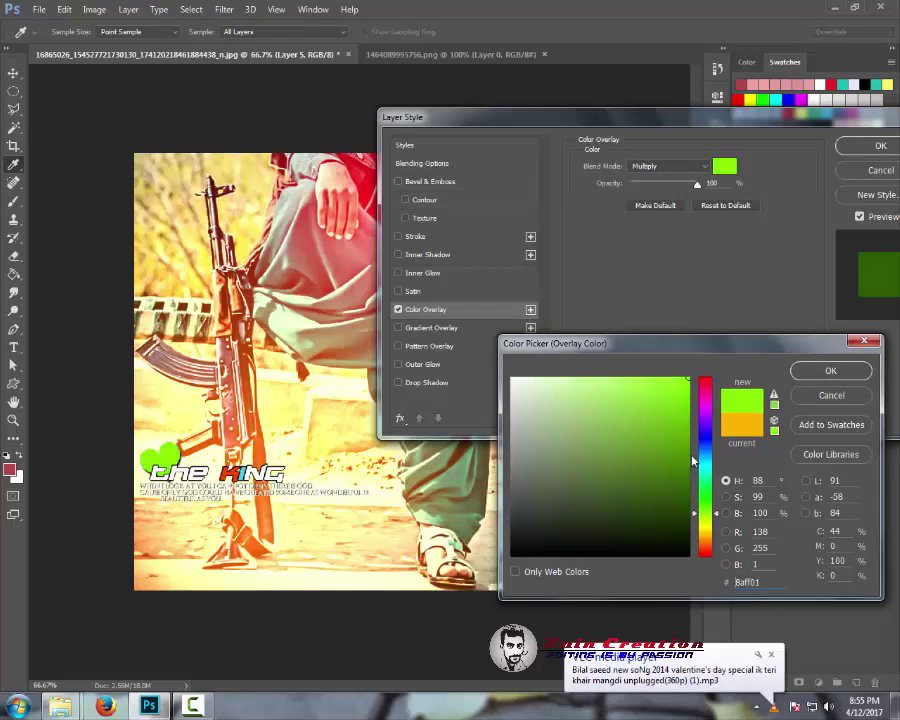
click(830, 370)
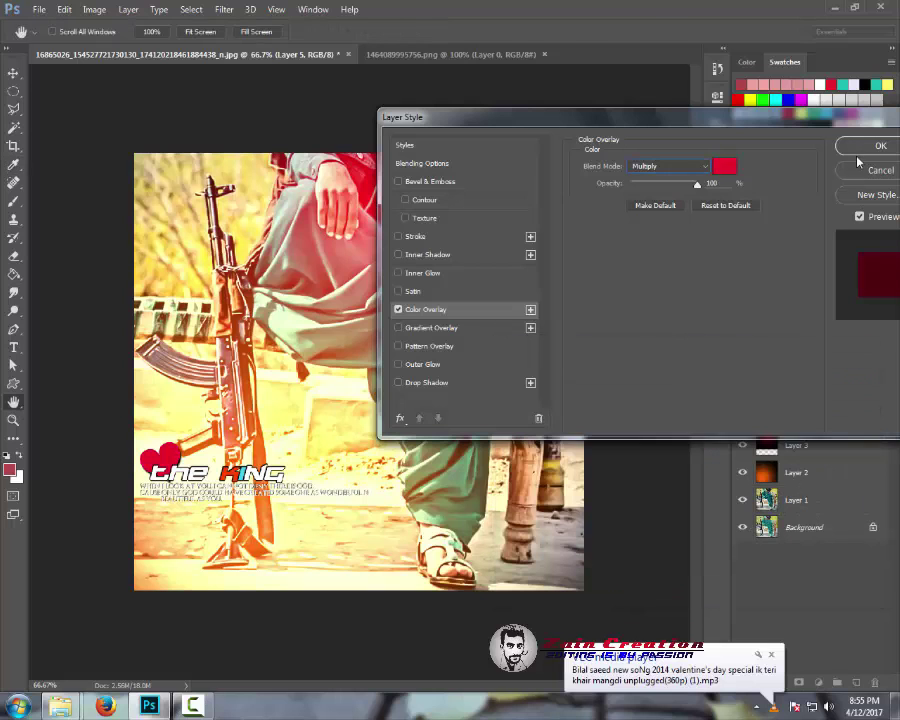
click(880, 145)
drag(175, 462, 178, 452)
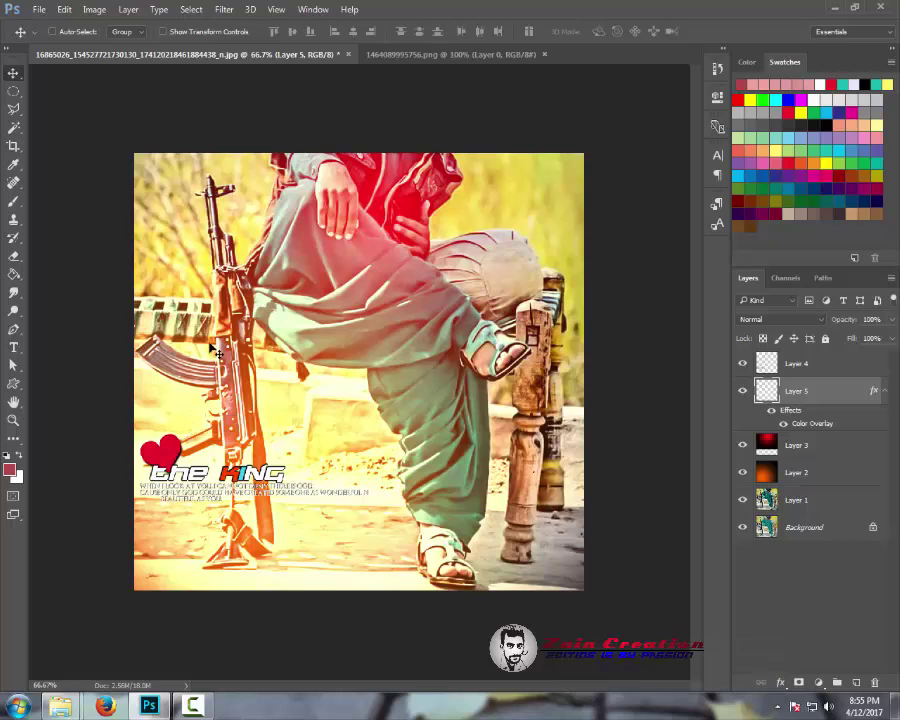
click(39, 9)
Step: Open the pink scattered-squares StylzzZ image and drag it into the poster
click(50, 37)
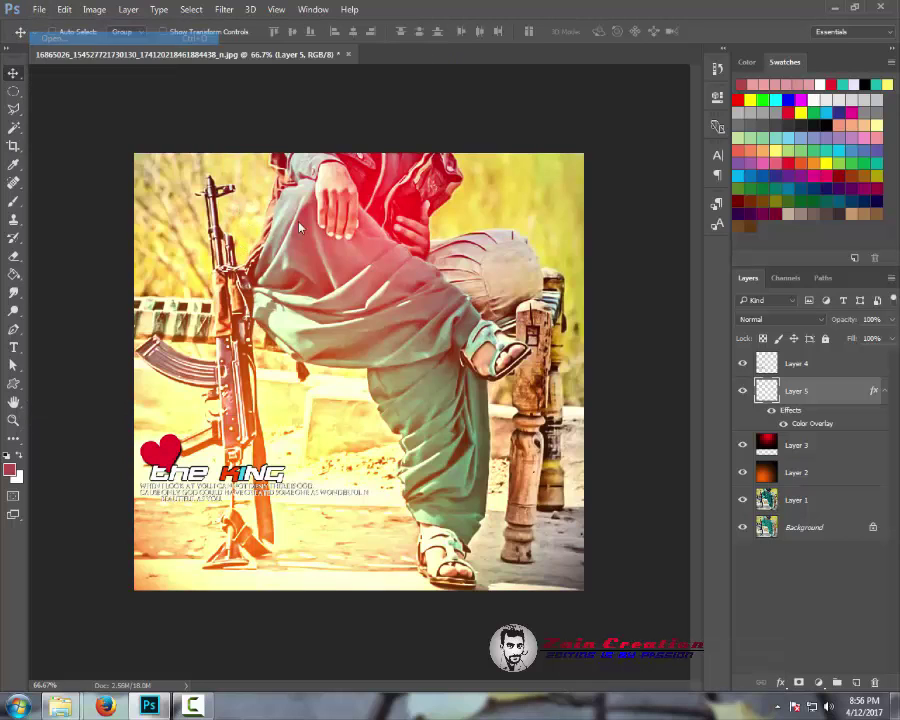
click(701, 238)
scroll(619, 456, down, 5)
scroll(585, 460, down, 5)
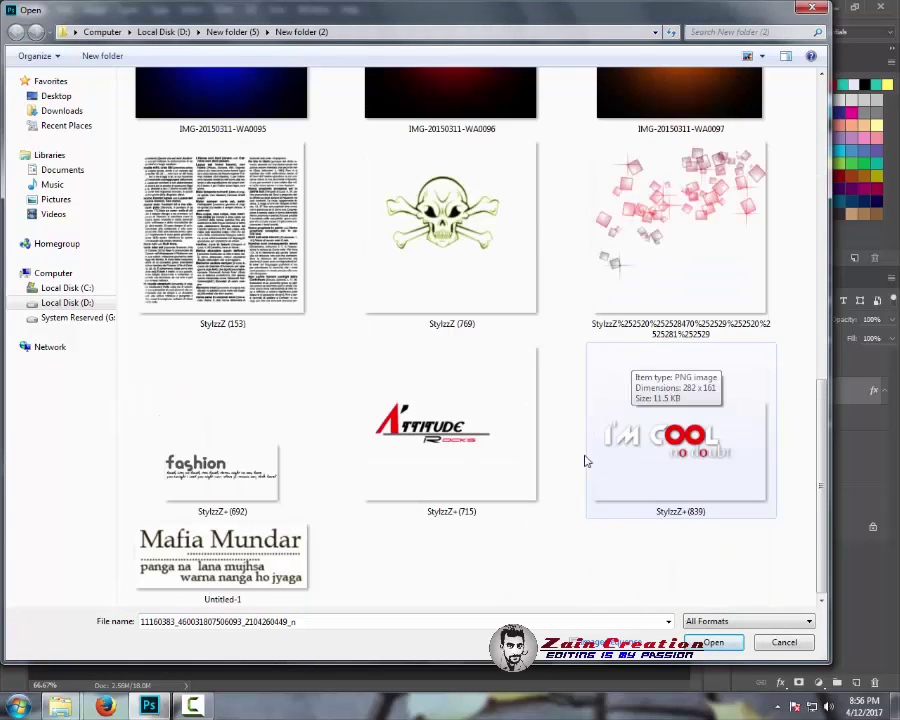
click(676, 212)
click(713, 643)
mouse_move(482, 310)
mouse_down()
mouse_move(243, 60)
mouse_move(300, 460)
mouse_up()
click(663, 54)
Step: Enlarge the pink squares layer to about 335% across the canvas and shift it right
key(ctrl+t)
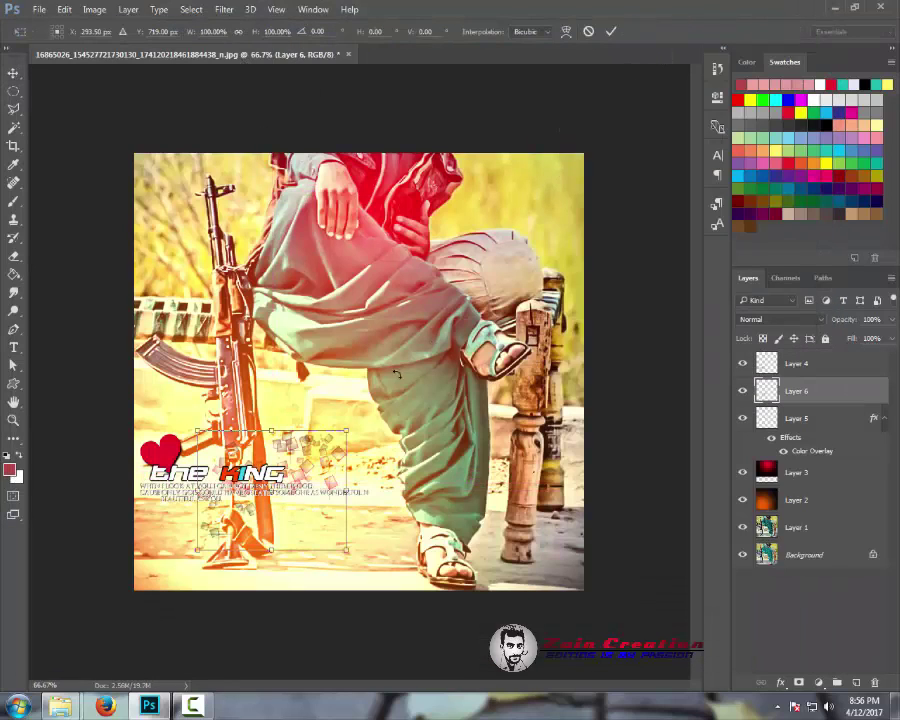
mouse_move(350, 430)
mouse_down()
mouse_move(385, 428)
mouse_move(380, 482)
mouse_up()
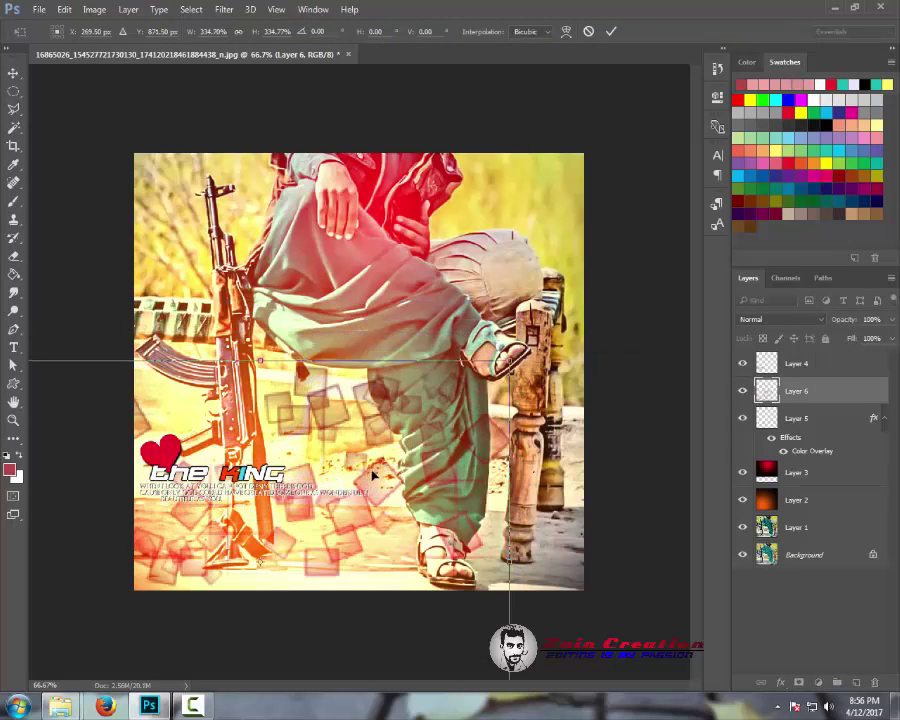
key(Return)
scroll(787, 322, down, 2)
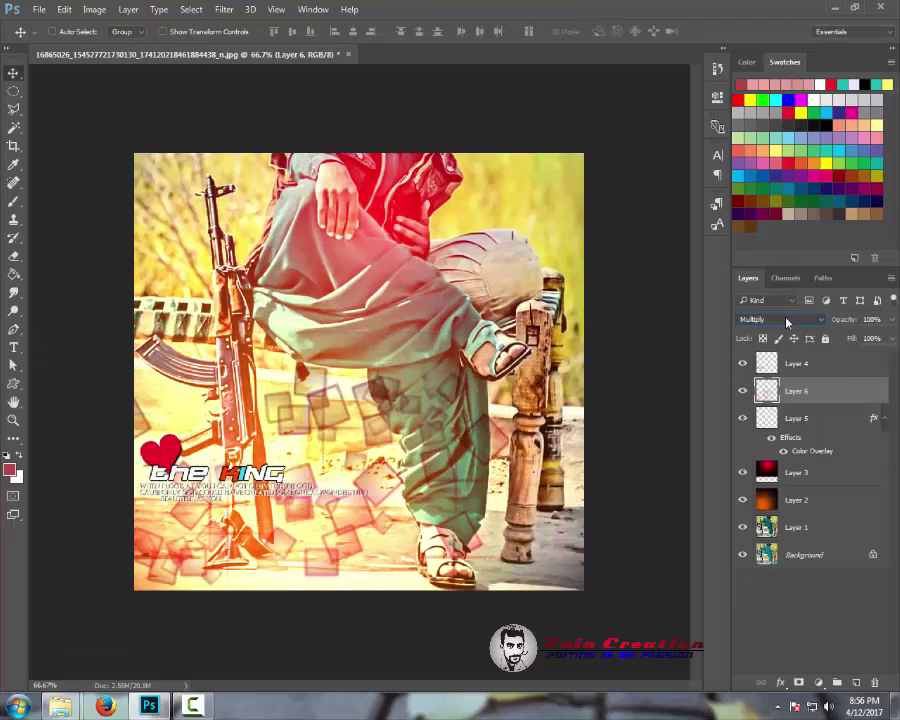
drag(450, 440, 519, 443)
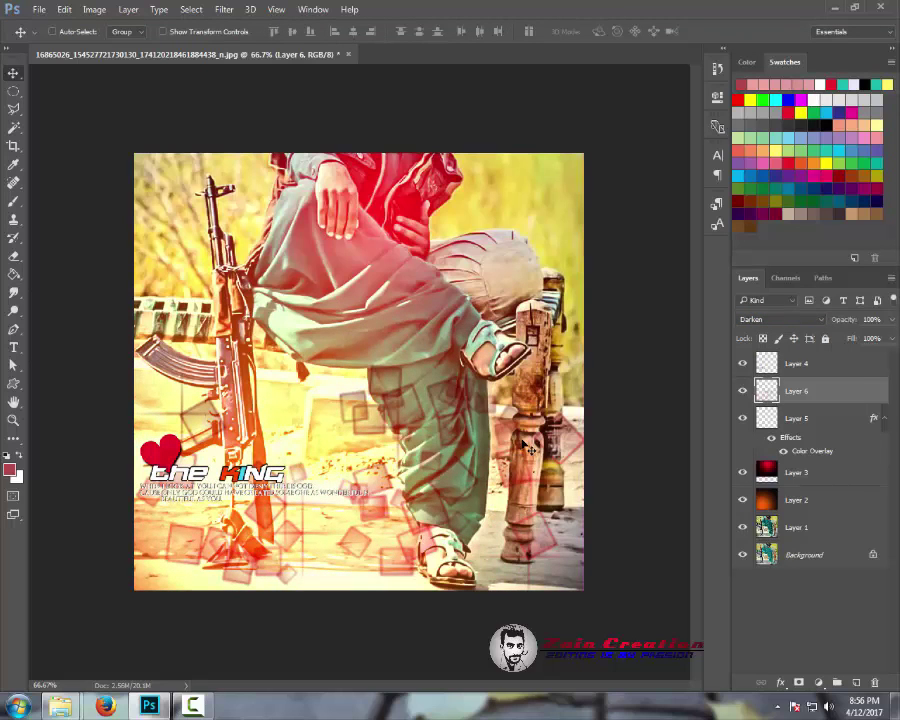
Step: Open the Mafia Mundar text image Untitled-1 and drag it into the poster's bottom-left
click(39, 9)
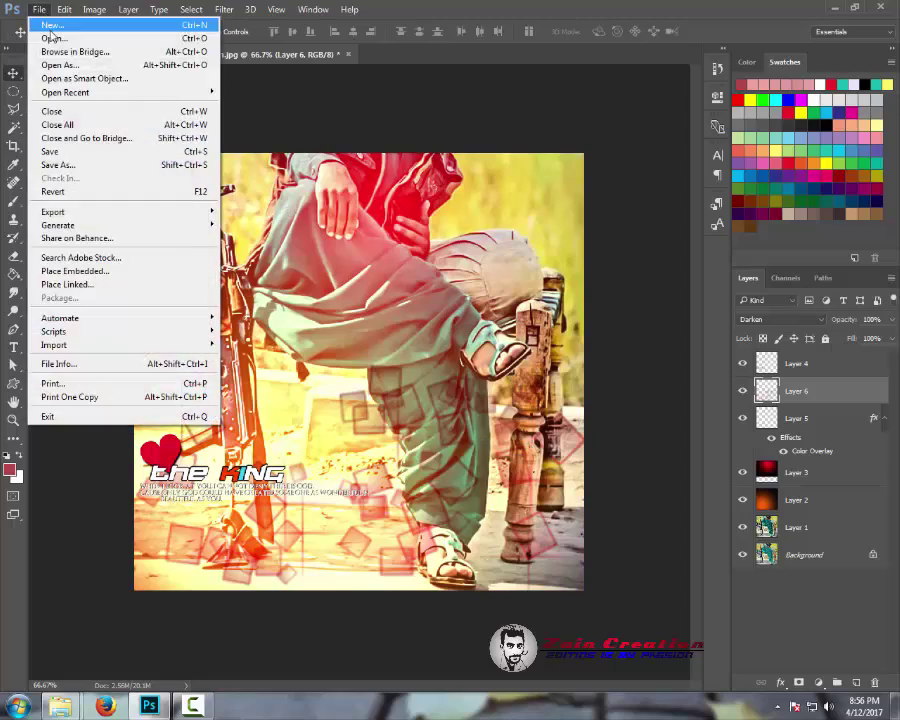
click(60, 38)
click(440, 240)
scroll(460, 250, down, 5)
scroll(461, 250, down, 3)
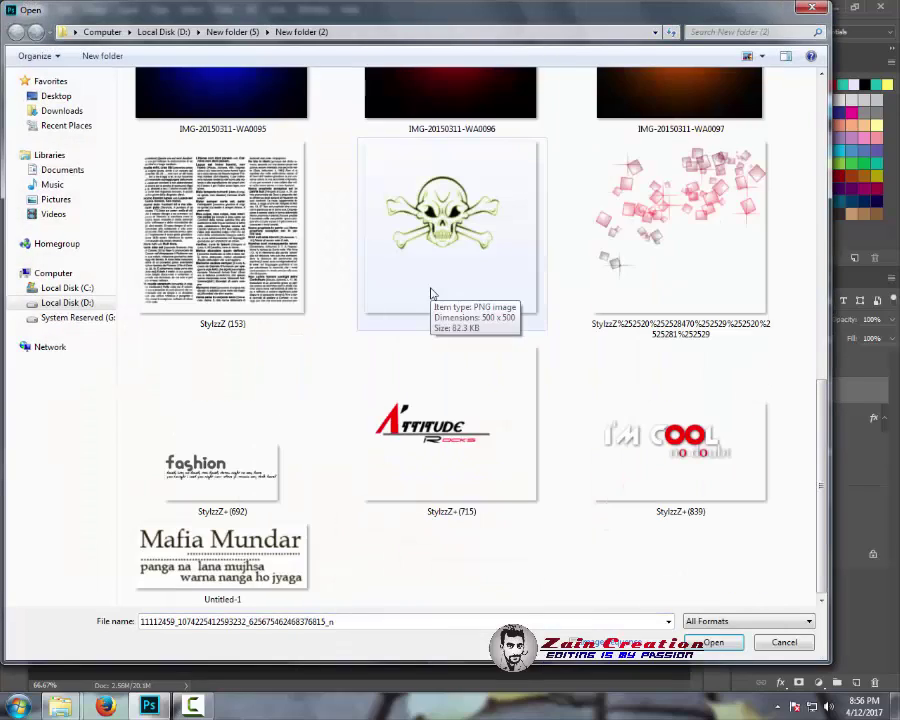
double_click(222, 555)
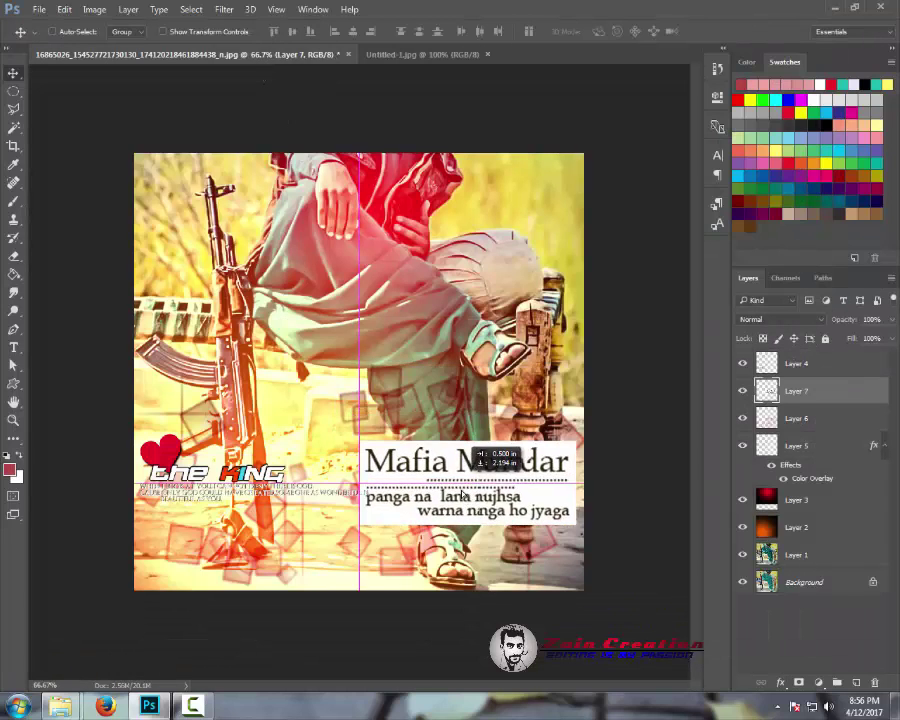
mouse_move(265, 57)
mouse_down()
mouse_move(463, 502)
mouse_move(243, 513)
mouse_up()
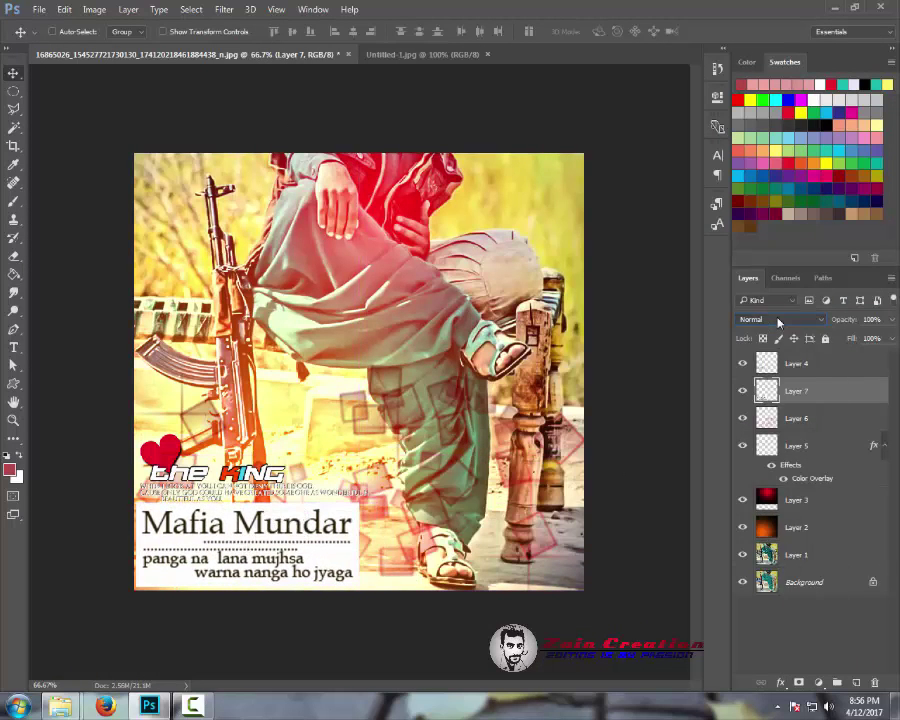
scroll(778, 321, down, 2)
scroll(778, 321, down, 1)
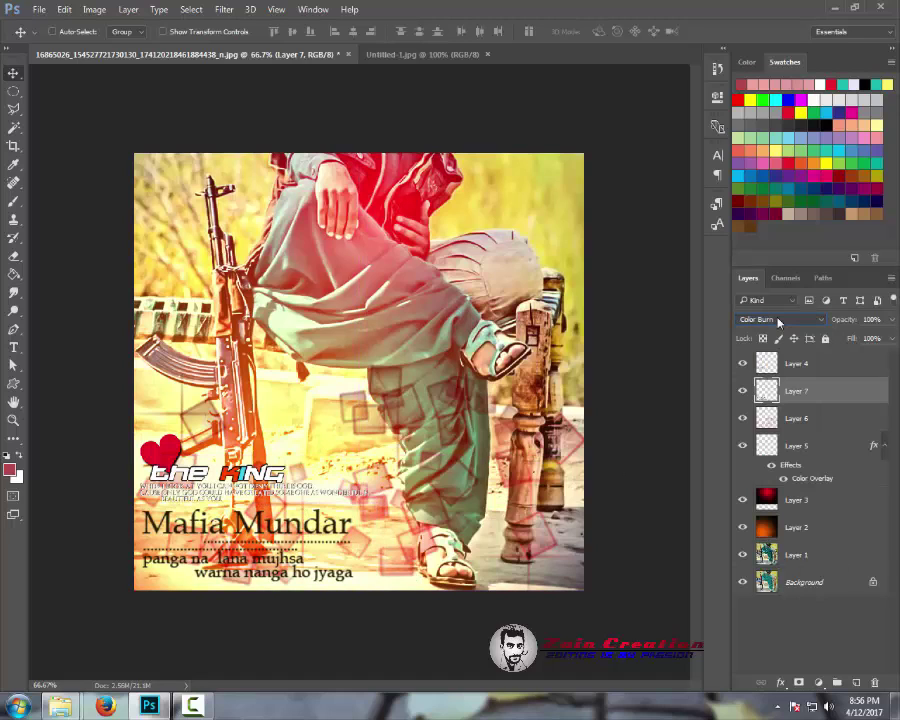
scroll(778, 321, up, 1)
Step: Enlarge 'the KING' text to about 113% and realign it
ctrl+click(270, 484)
key(ctrl+t)
drag(370, 500, 405, 505)
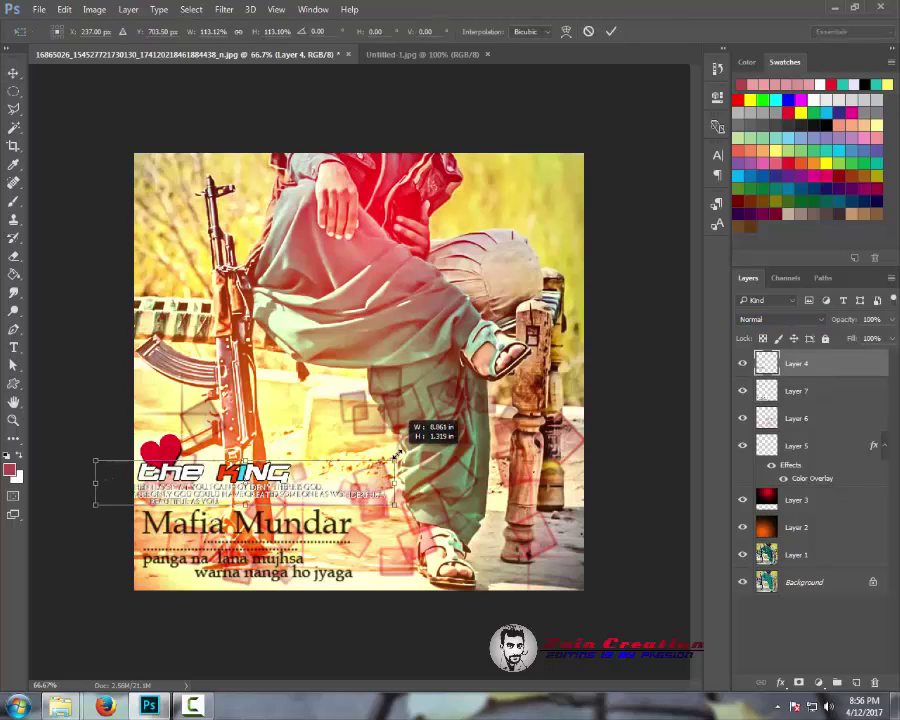
drag(307, 480, 322, 481)
key(Return)
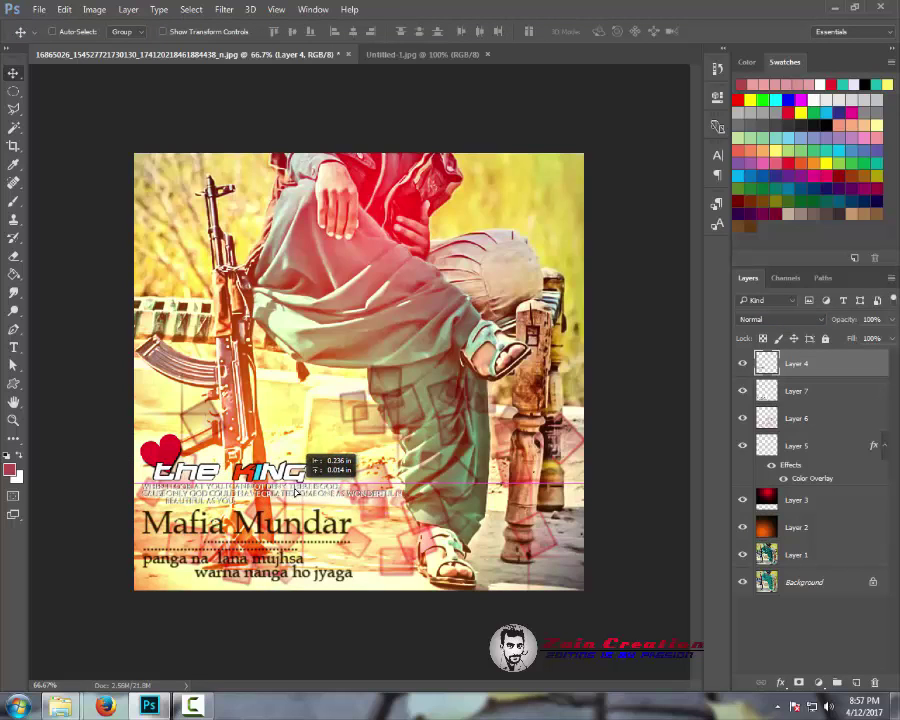
Step: Nudge the Mafia Mundar text block slightly into position
ctrl+click(326, 535)
drag(326, 533, 314, 537)
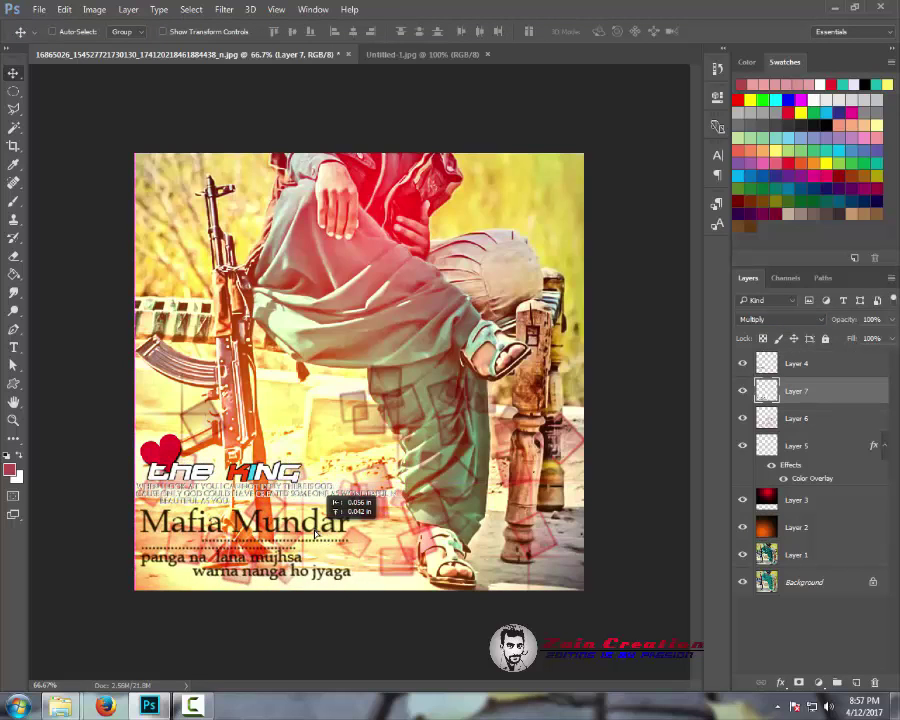
key(Right)
key(Right)
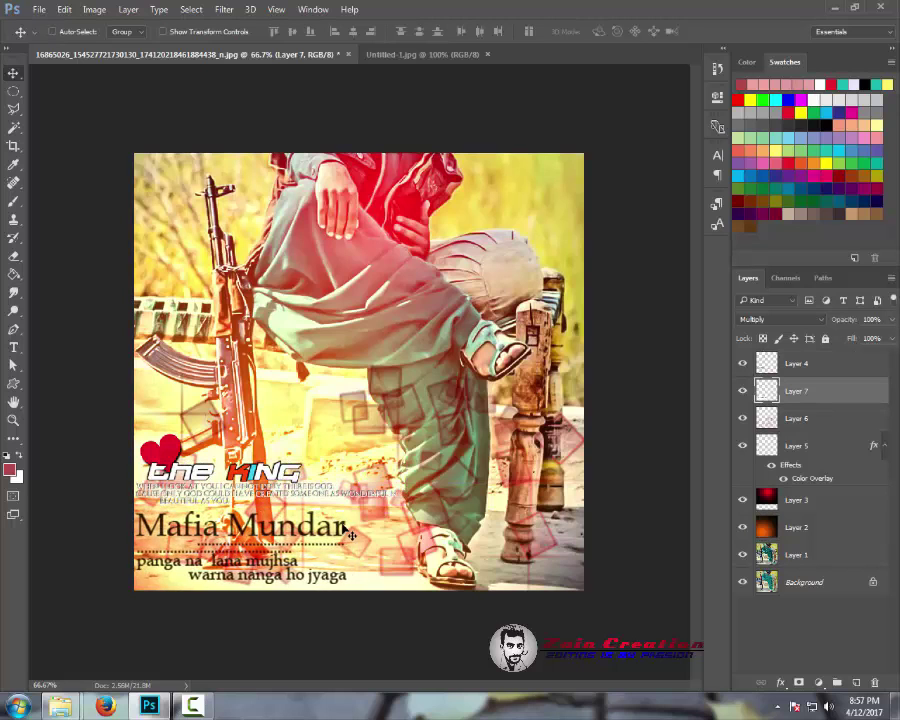
click(38, 9)
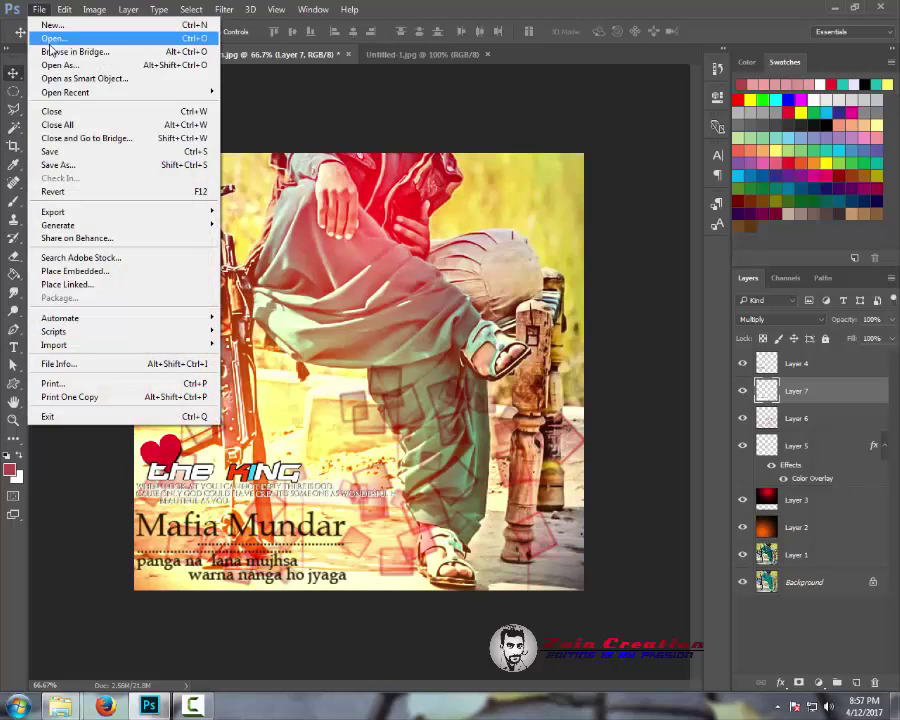
Step: Open the BADMASH LADKA text image and drag it into the poster
click(50, 38)
click(461, 350)
scroll(459, 333, down, 2)
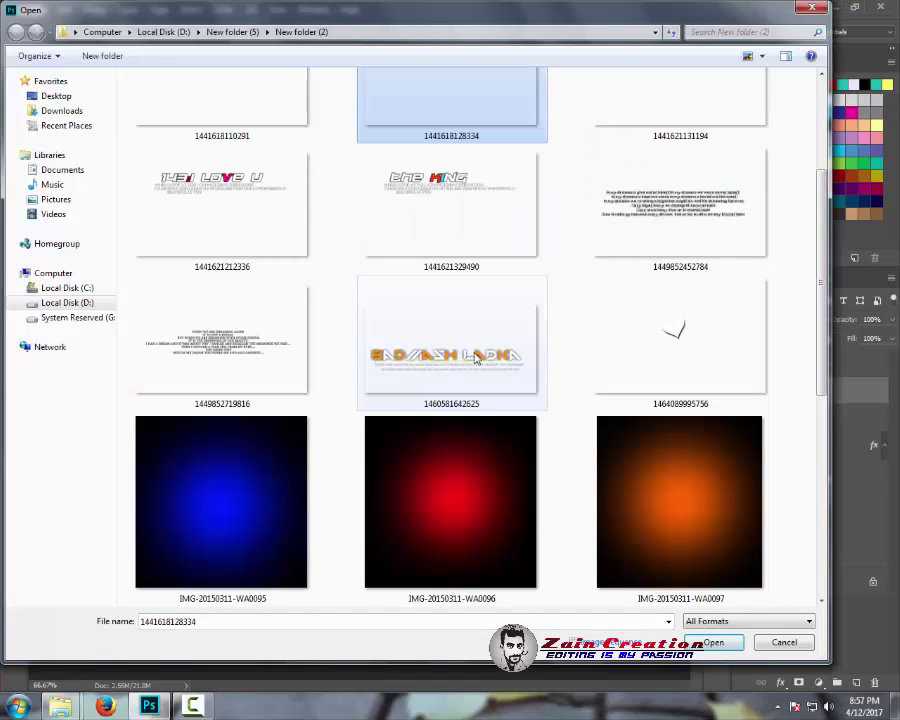
double_click(476, 360)
mouse_move(382, 406)
mouse_down()
mouse_move(287, 72)
mouse_move(545, 78)
mouse_up()
click(540, 54)
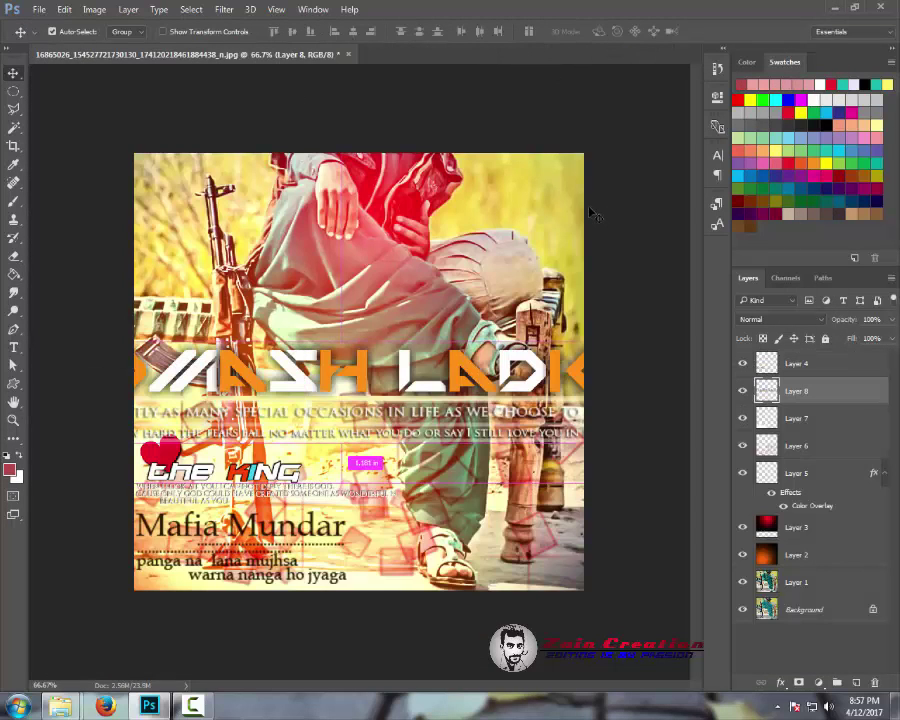
Step: Scale BADMASH LADKA to about 42%, rotate it 90° and move it to the right edge
key(ctrl+t)
drag(215, 380, 440, 380)
mouse_move(183, 345)
mouse_down()
mouse_move(395, 370)
mouse_move(288, 447)
mouse_up()
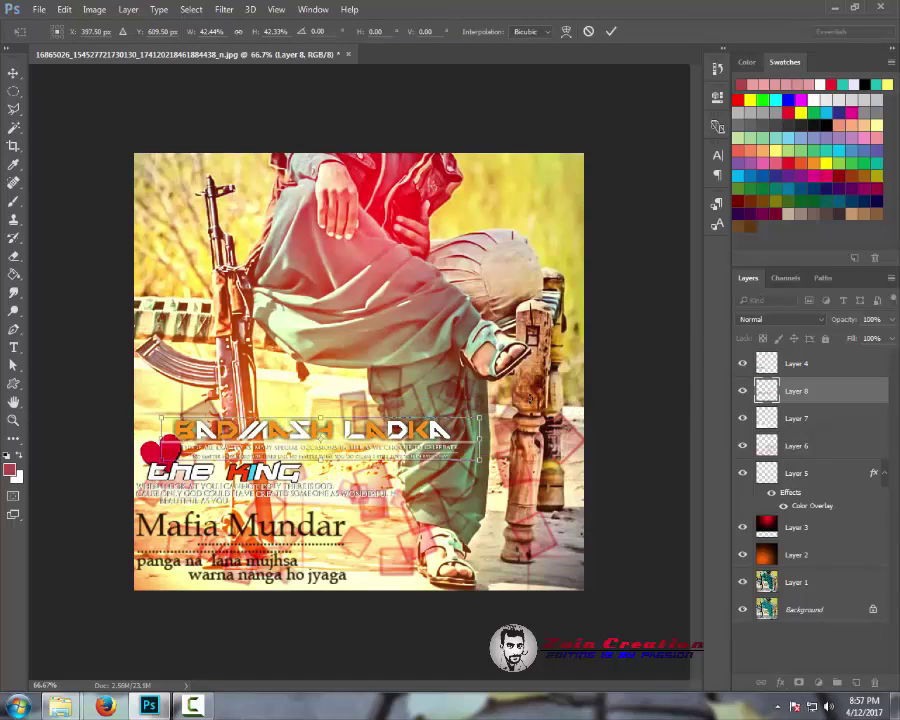
drag(485, 415, 353, 608)
drag(322, 440, 575, 484)
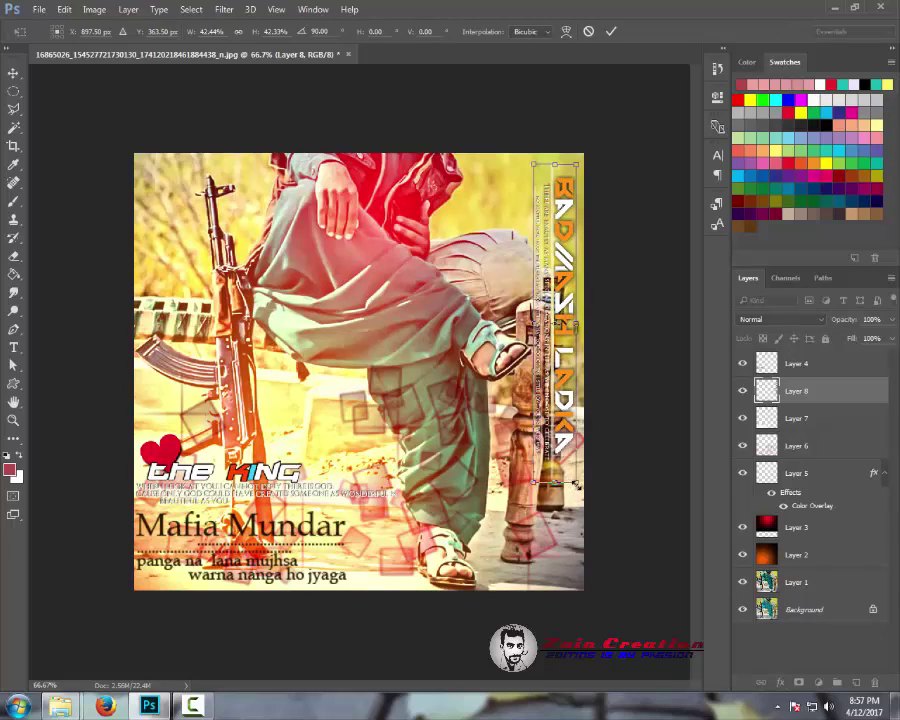
key(Return)
Step: Style BADMASH LADKA with a red radial Gradient Overlay at 90° and a Drop Shadow (angle 80, size 6)
double_click(839, 397)
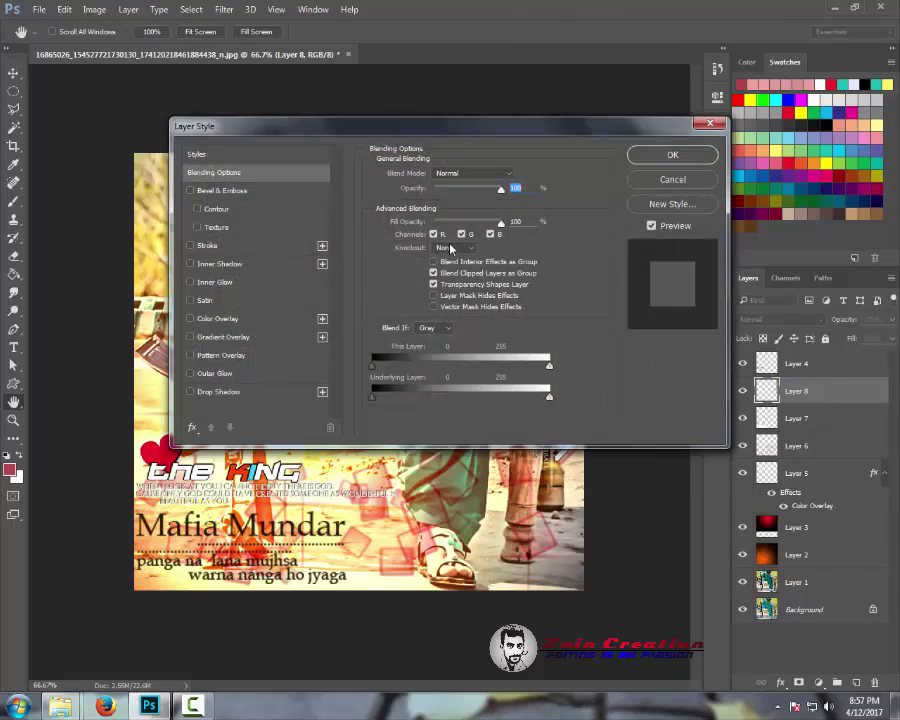
mouse_move(434, 128)
mouse_down()
mouse_move(249, 234)
mouse_move(261, 224)
mouse_up()
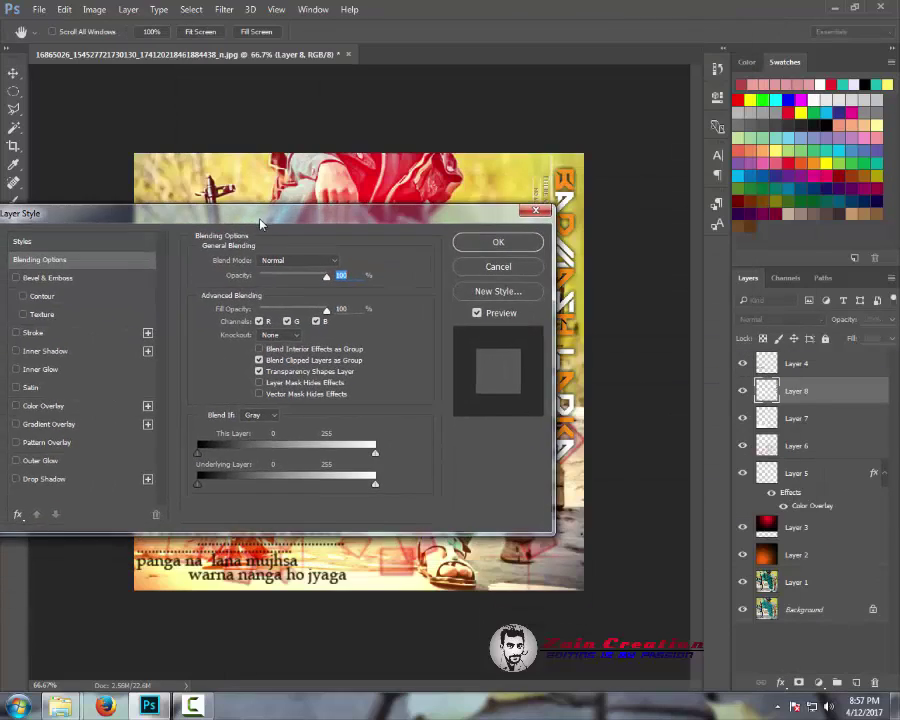
click(42, 405)
click(15, 405)
click(40, 424)
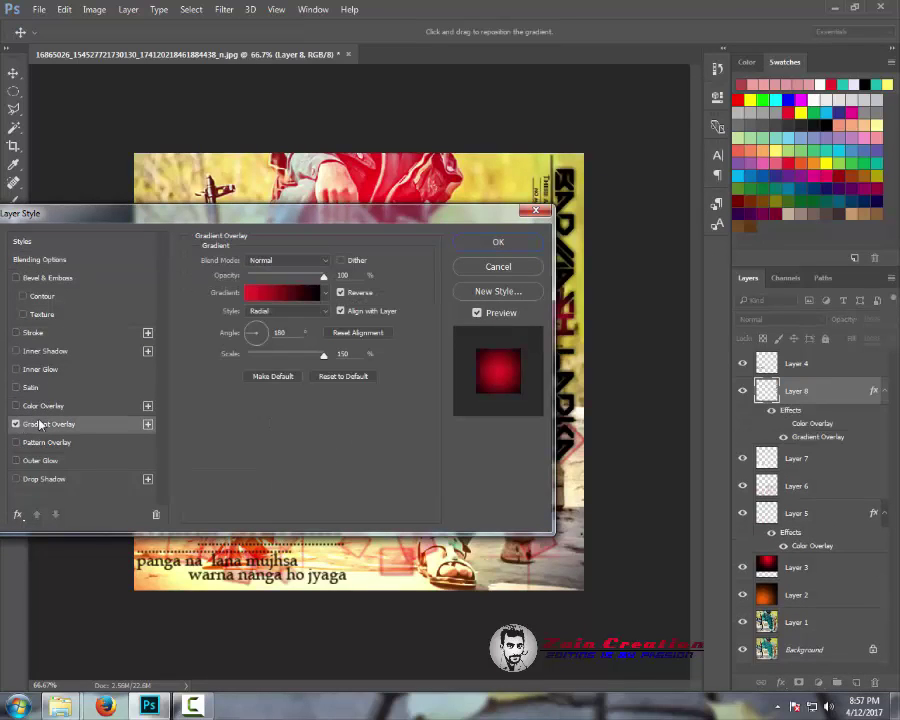
click(258, 332)
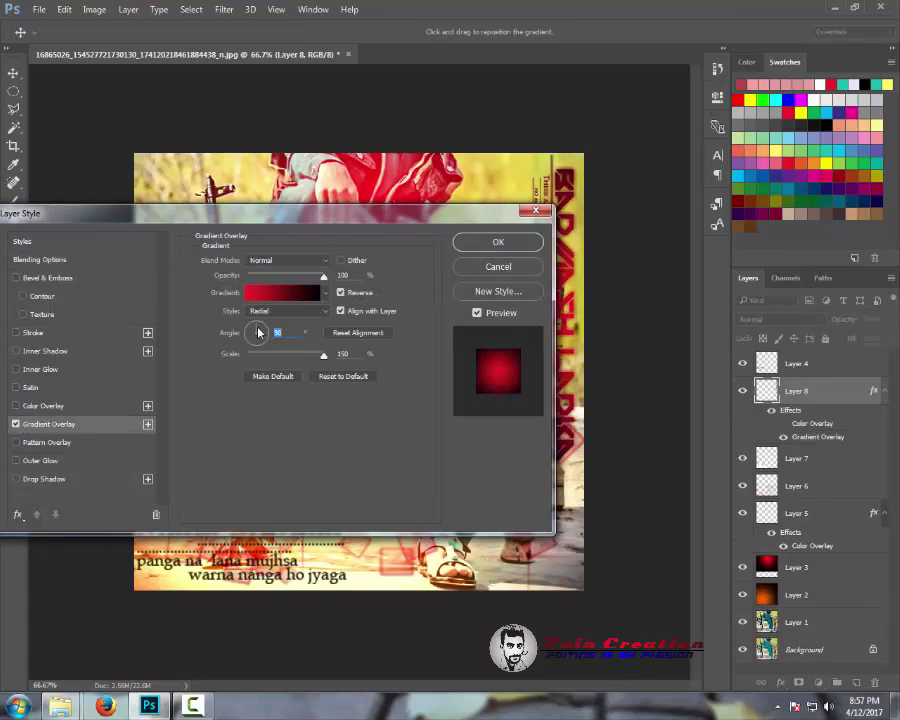
click(38, 483)
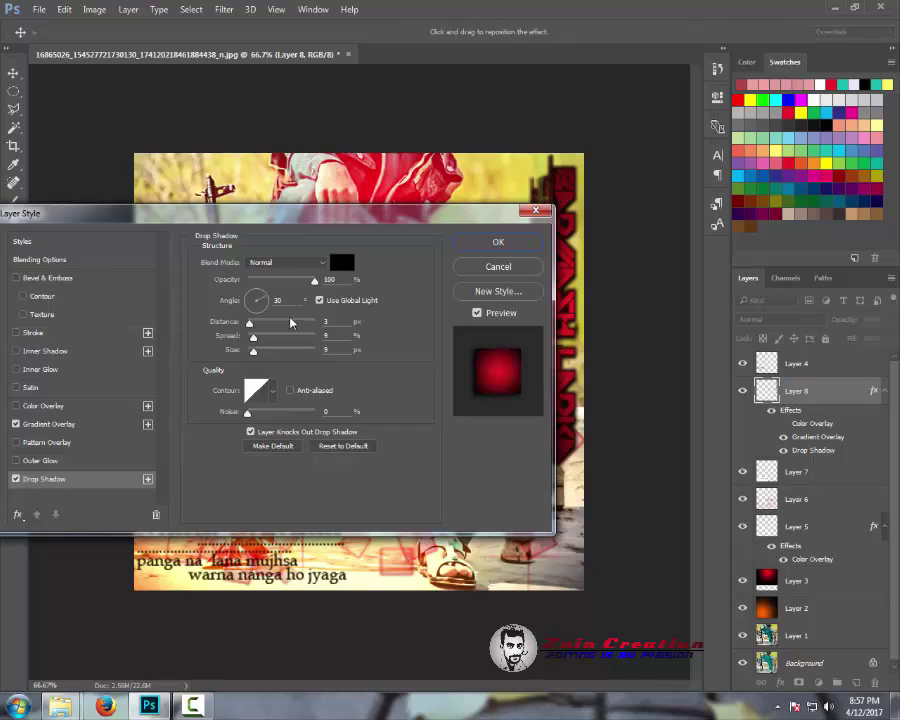
drag(250, 298, 258, 292)
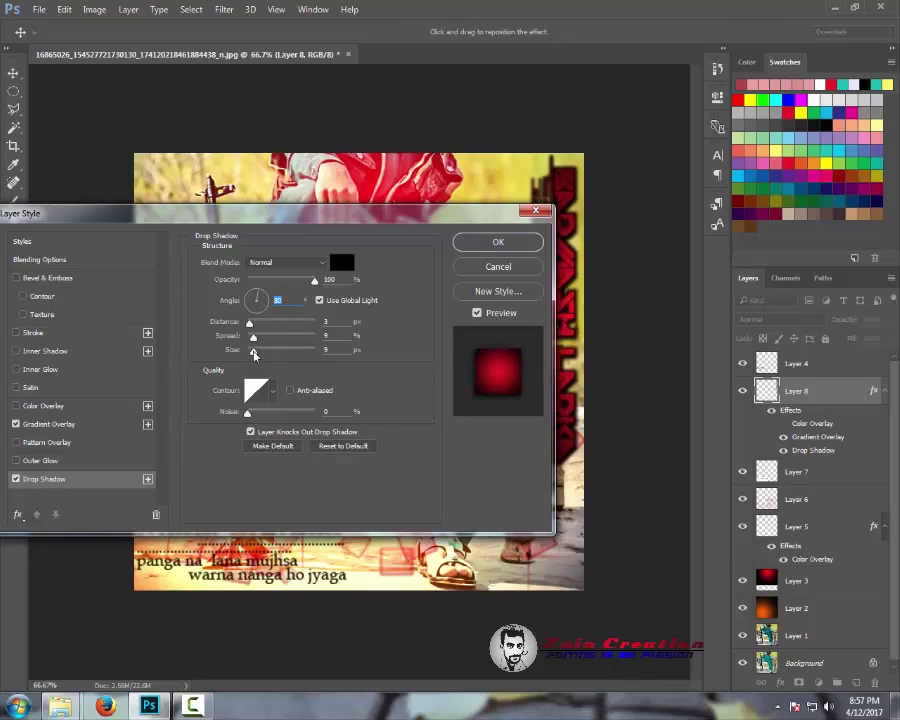
mouse_move(253, 350)
mouse_down()
mouse_move(253, 360)
mouse_move(254, 330)
mouse_up()
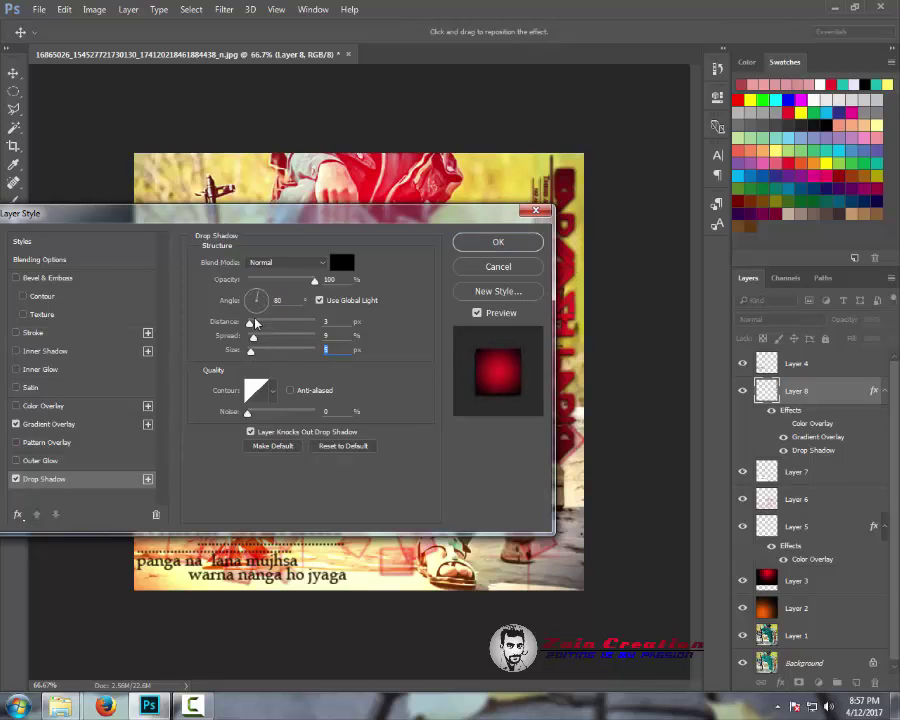
click(512, 242)
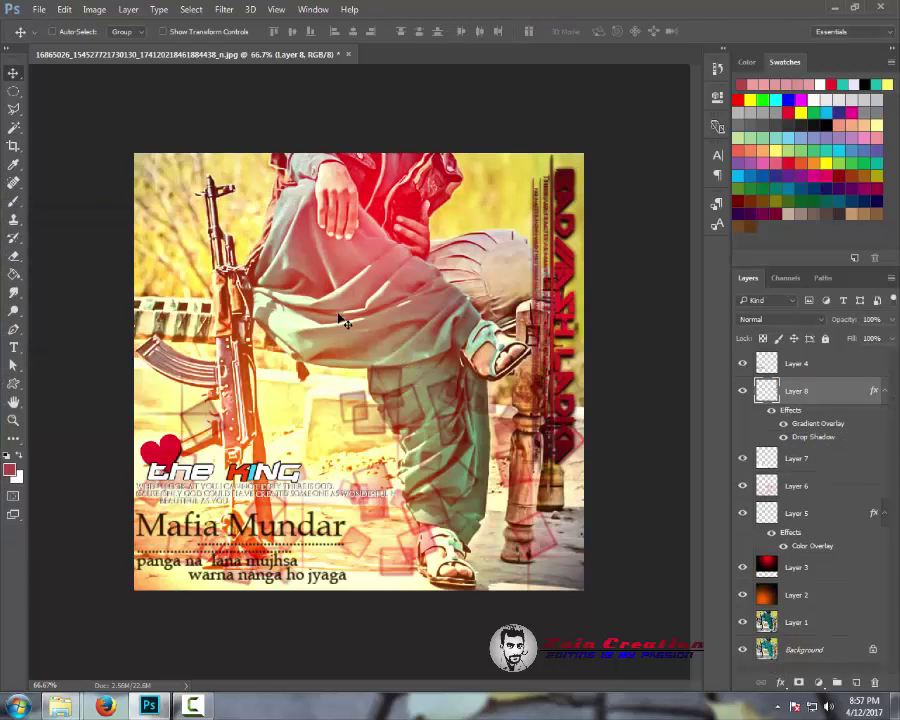
Step: Change the ZAIN text to the decorative Graze BRK font
click(384, 553)
text(ZAIN)
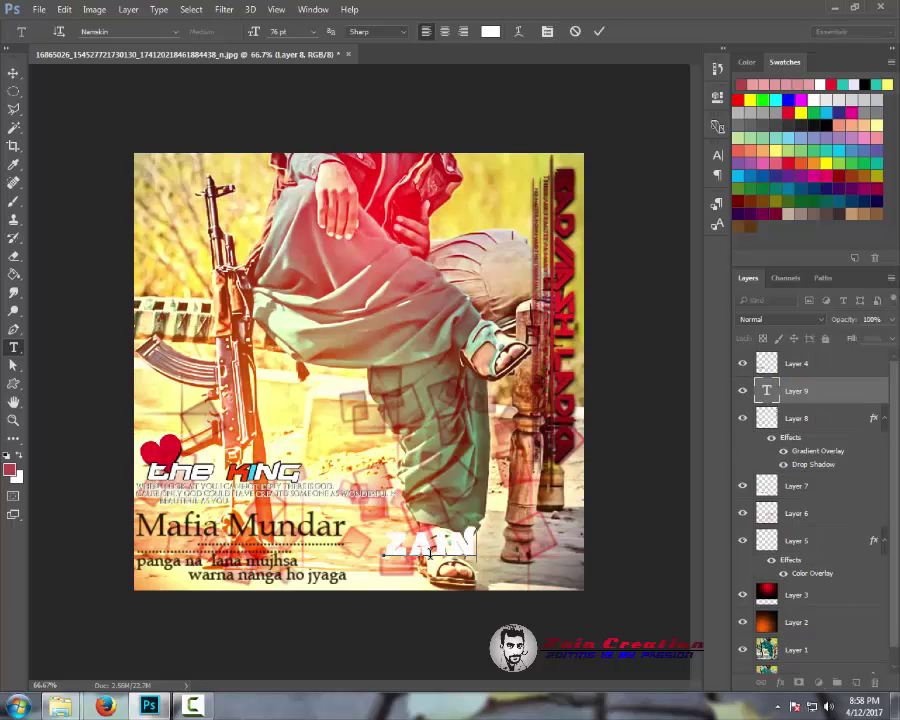
key(ctrl+a)
click(154, 32)
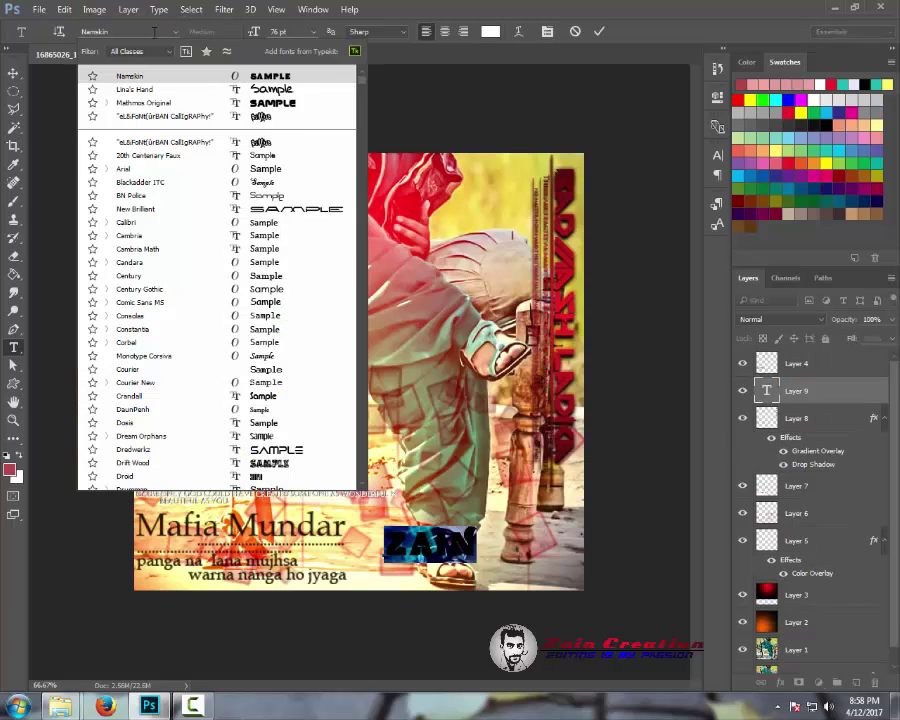
drag(363, 80, 363, 170)
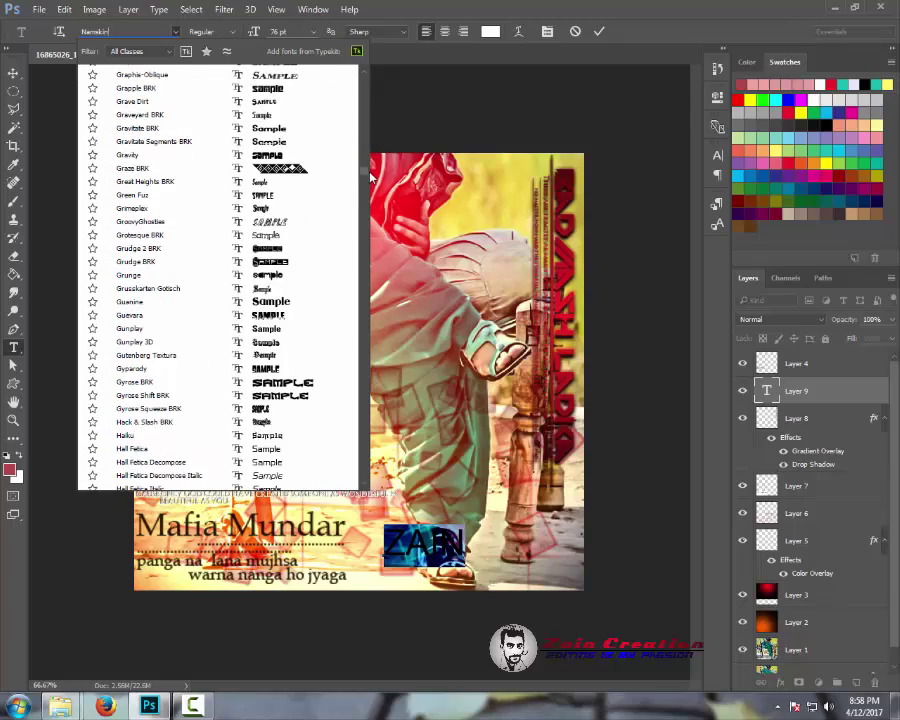
click(288, 176)
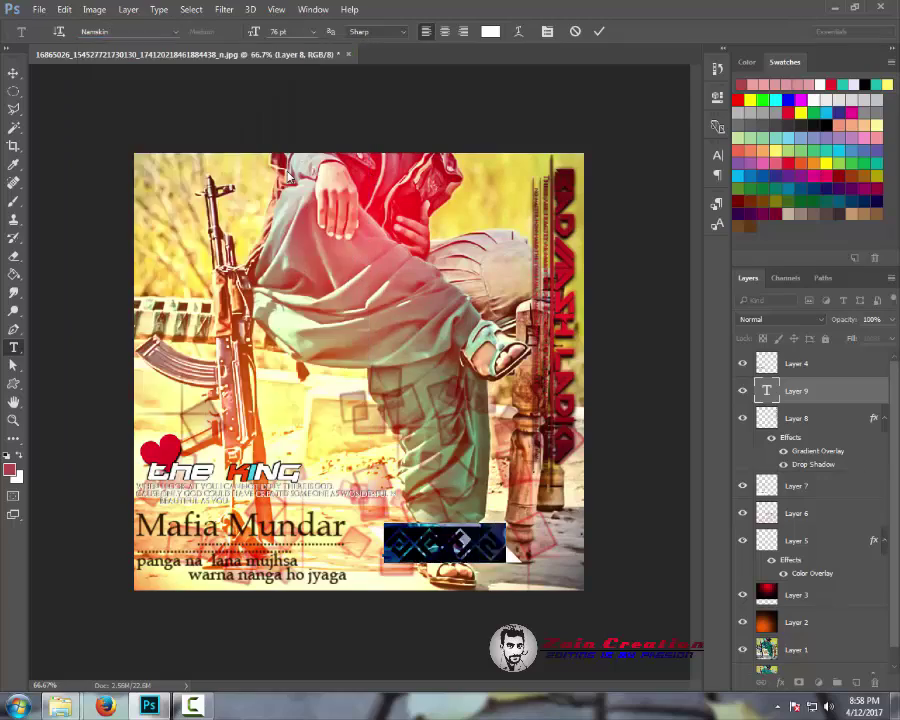
click(13, 73)
Step: Enlarge the ZAIN lettering to about 145% across the lower right
key(ctrl+t)
drag(532, 566, 584, 512)
key(Return)
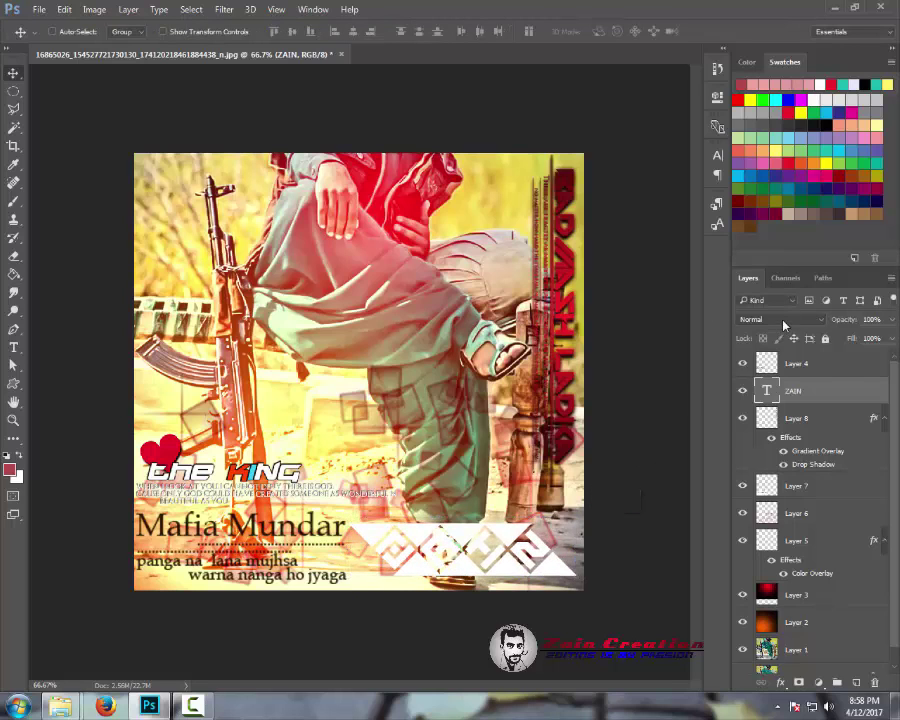
Step: Give the ZAIN layer a Drop Shadow with size 10
scroll(785, 320, down, 2)
double_click(860, 391)
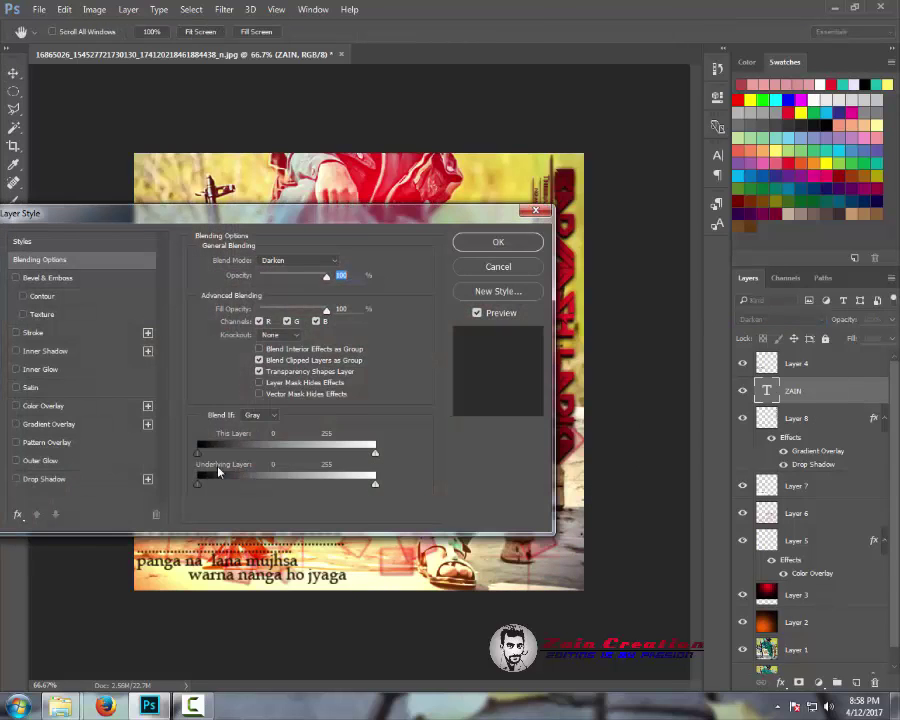
click(44, 479)
drag(260, 213, 270, 129)
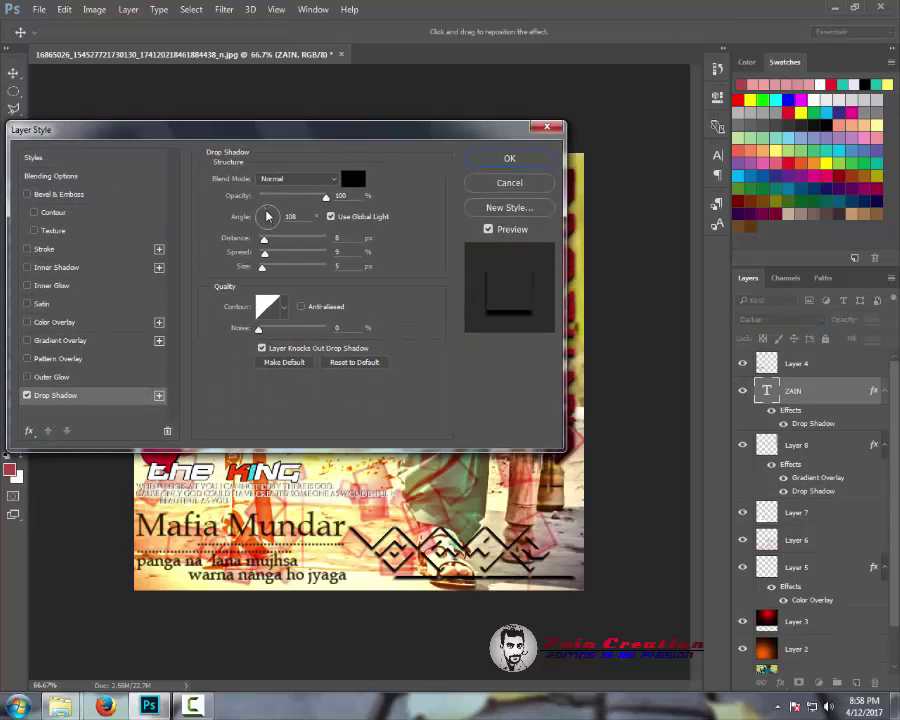
click(267, 216)
drag(262, 266, 268, 270)
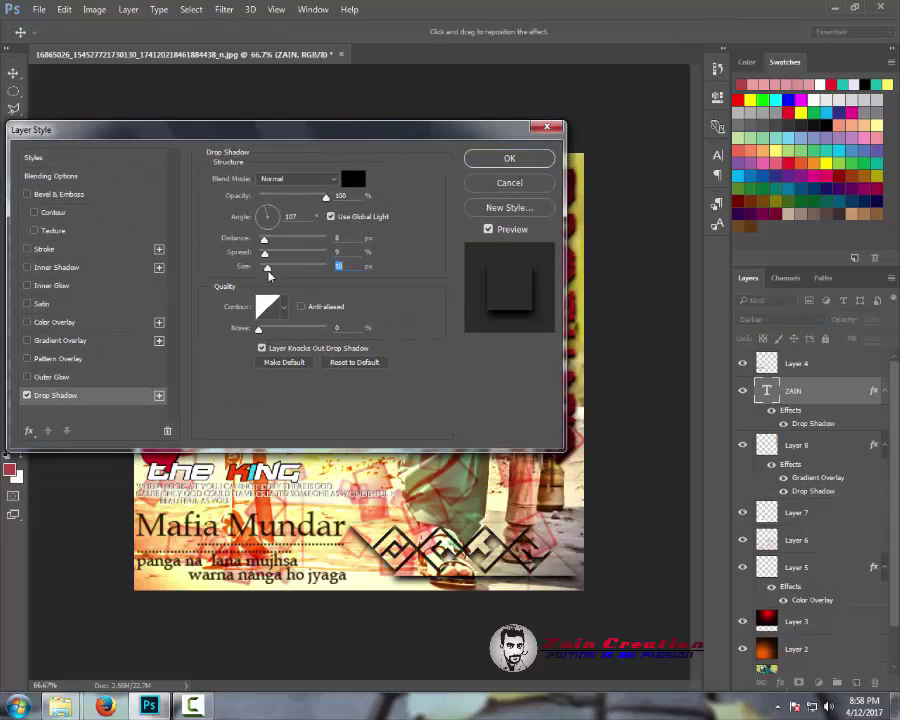
key(shift+Tab)
key(shift+Tab)
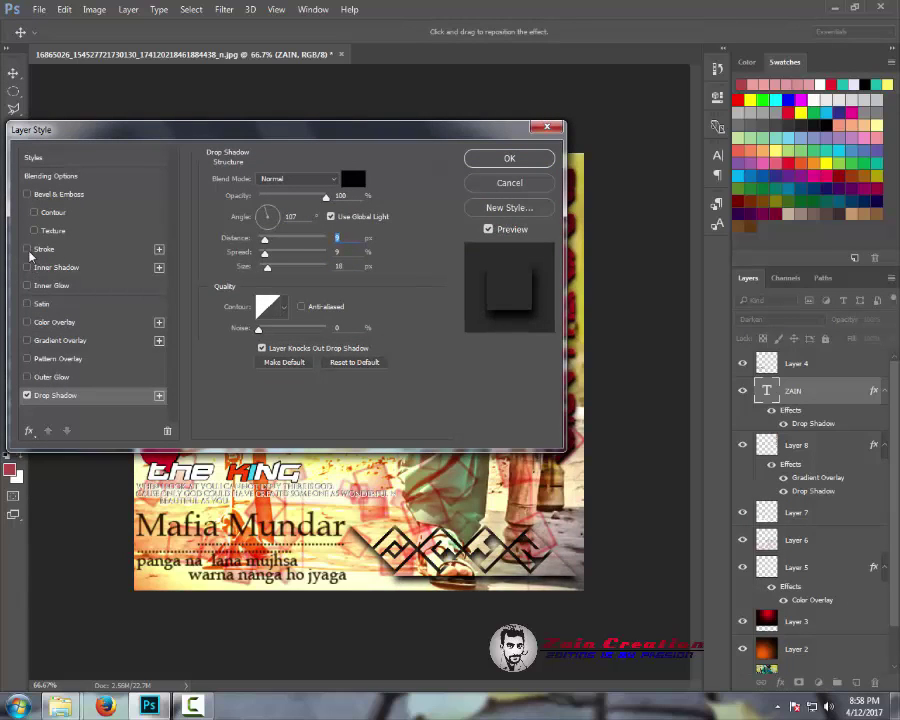
Step: Add a Stroke and a red radial Gradient Overlay at angle 165, then select Layer 3
click(28, 250)
click(28, 322)
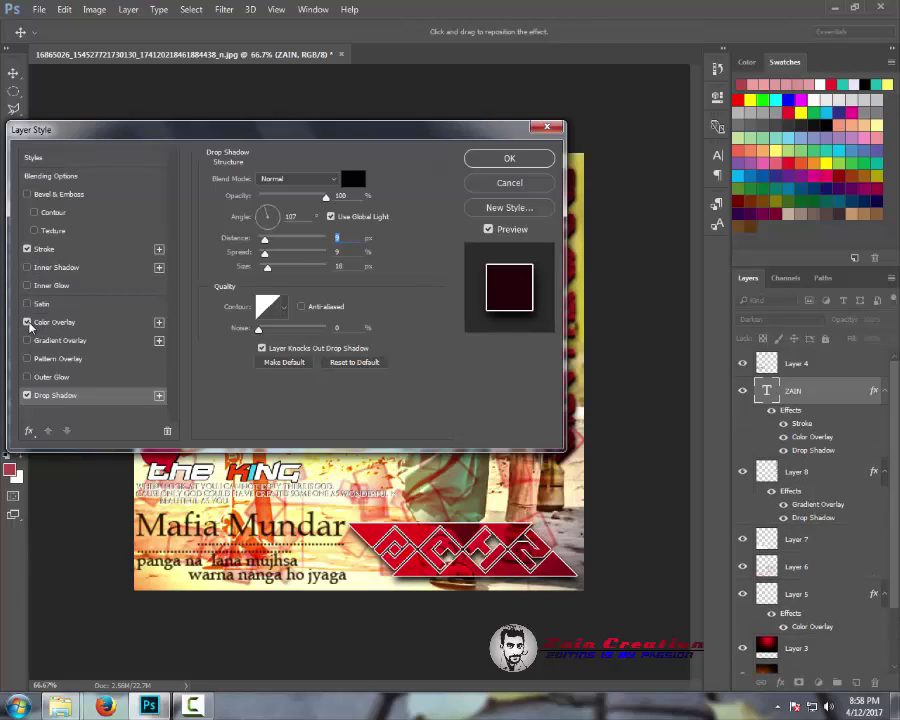
click(28, 340)
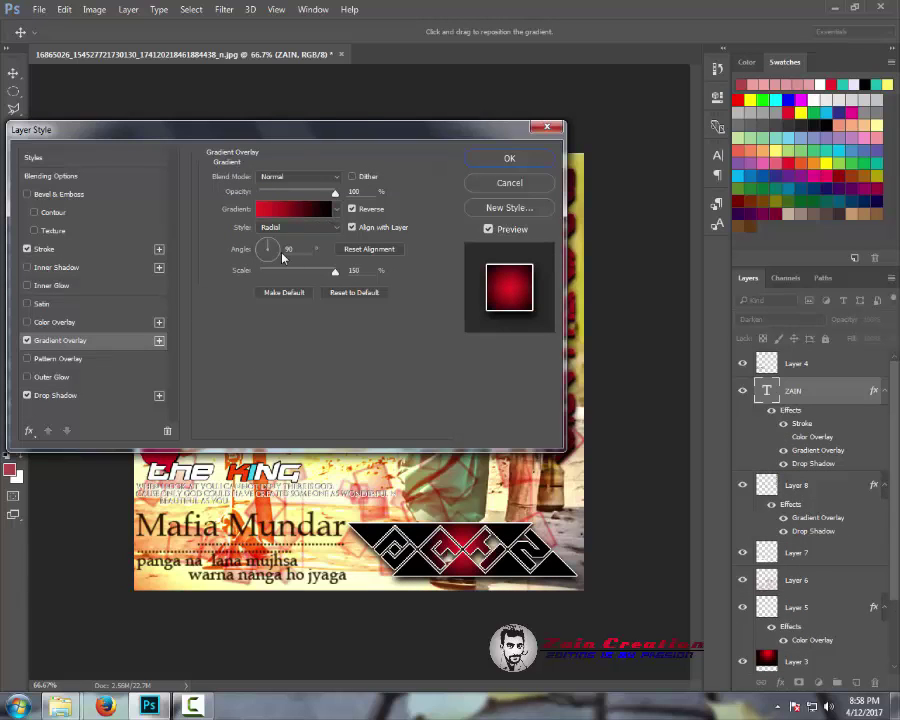
click(263, 251)
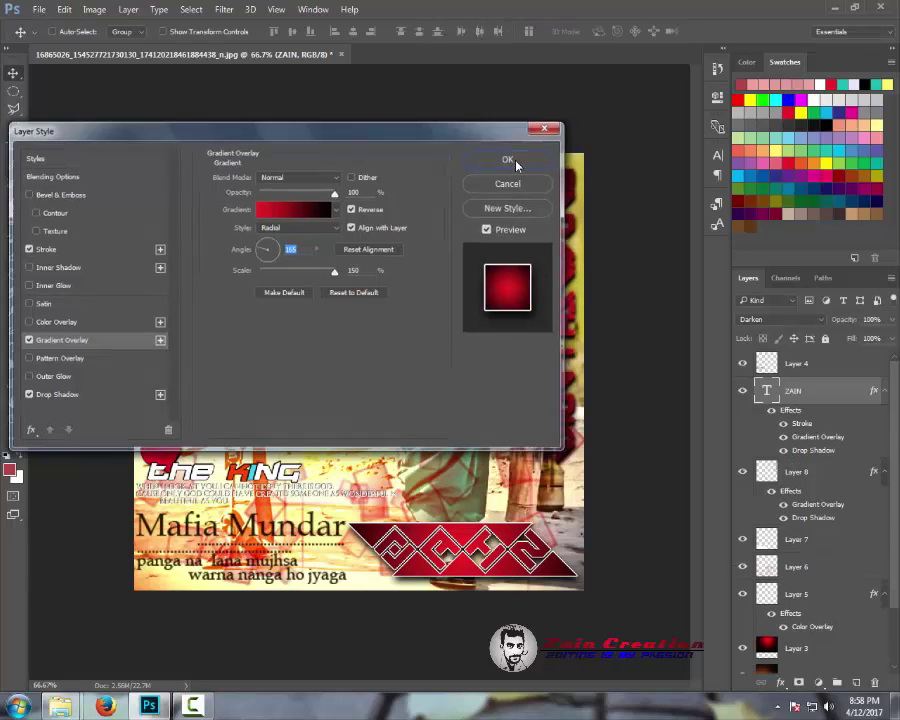
click(509, 159)
scroll(864, 490, down, 3)
click(816, 570)
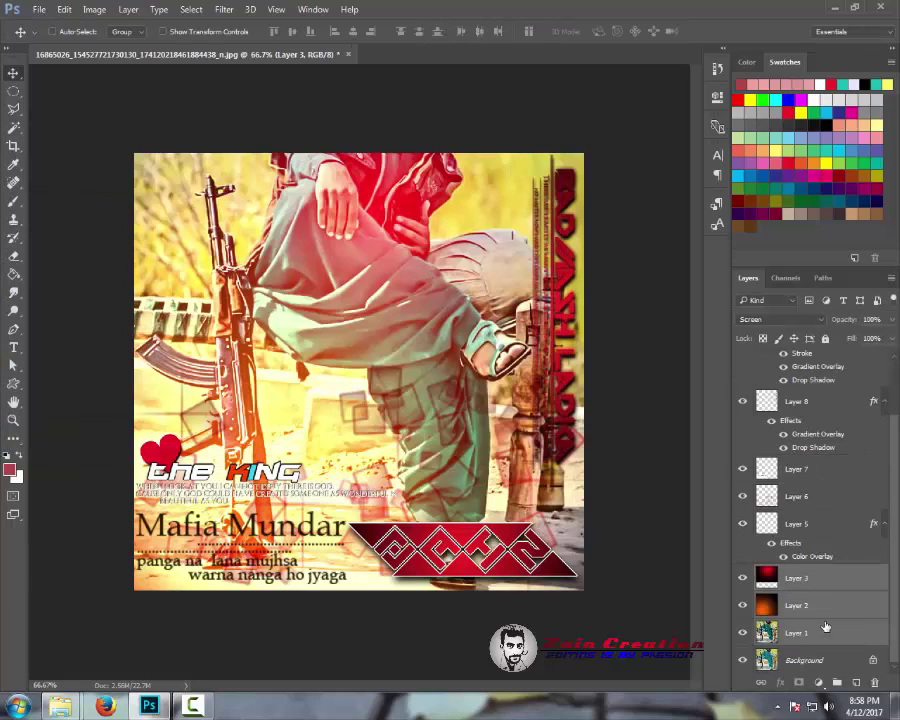
Step: Duplicate Layers 3, 2 and 1, merge the copies, and crop to the canvas
key(alt+shift+bracketleft)
key(alt+shift+bracketleft)
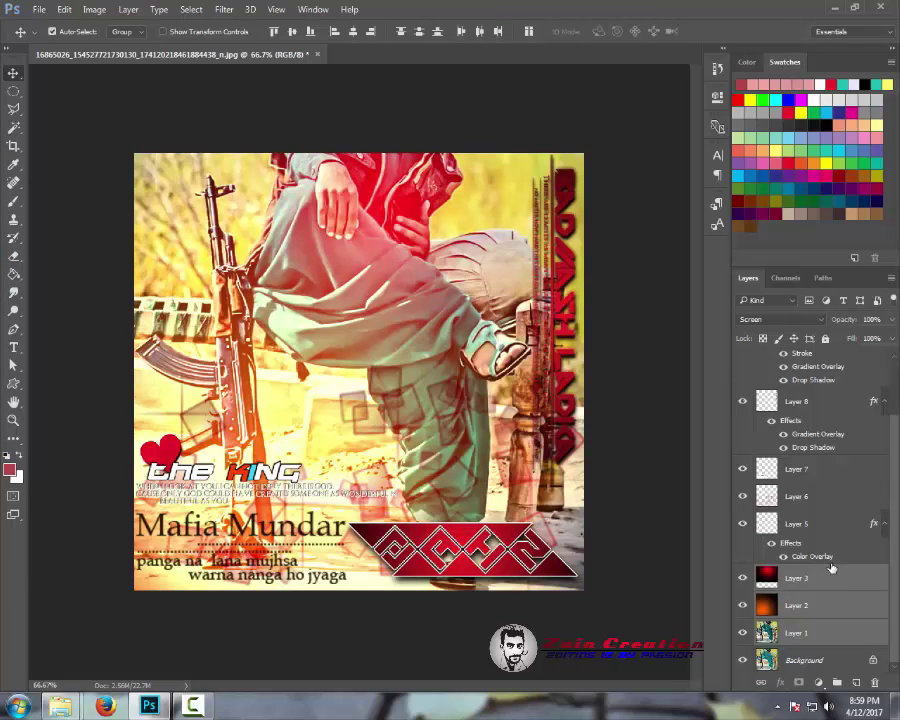
key(ctrl+j)
right_click(810, 551)
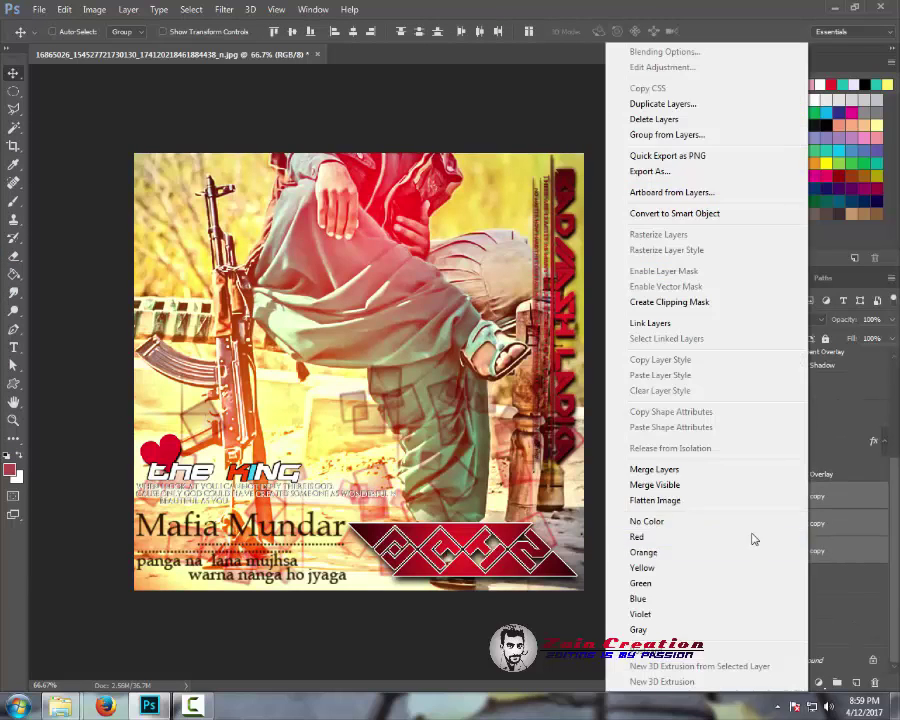
click(655, 469)
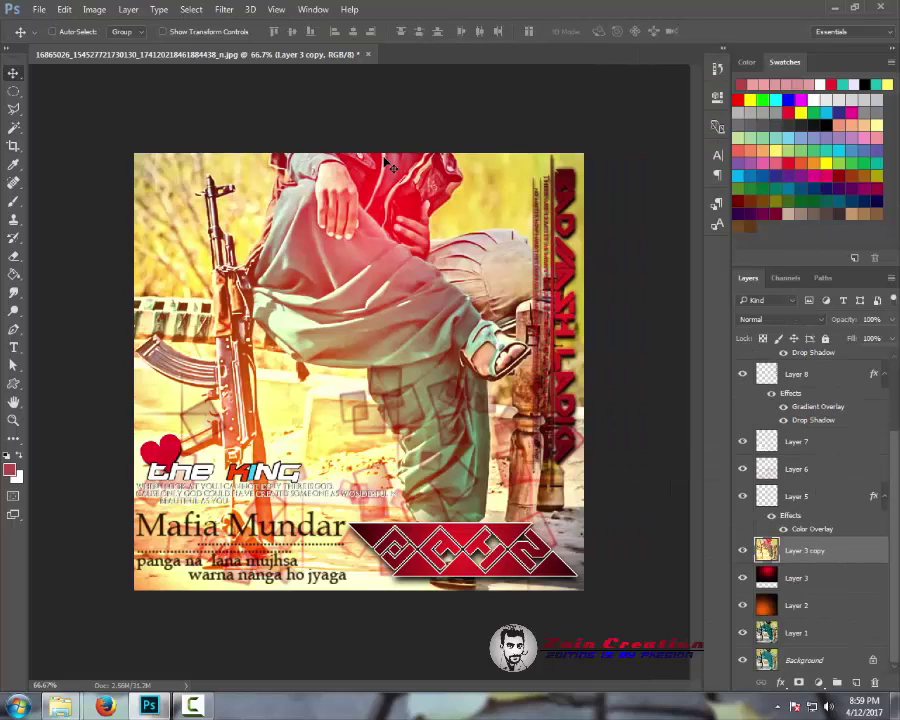
key(c)
click(705, 32)
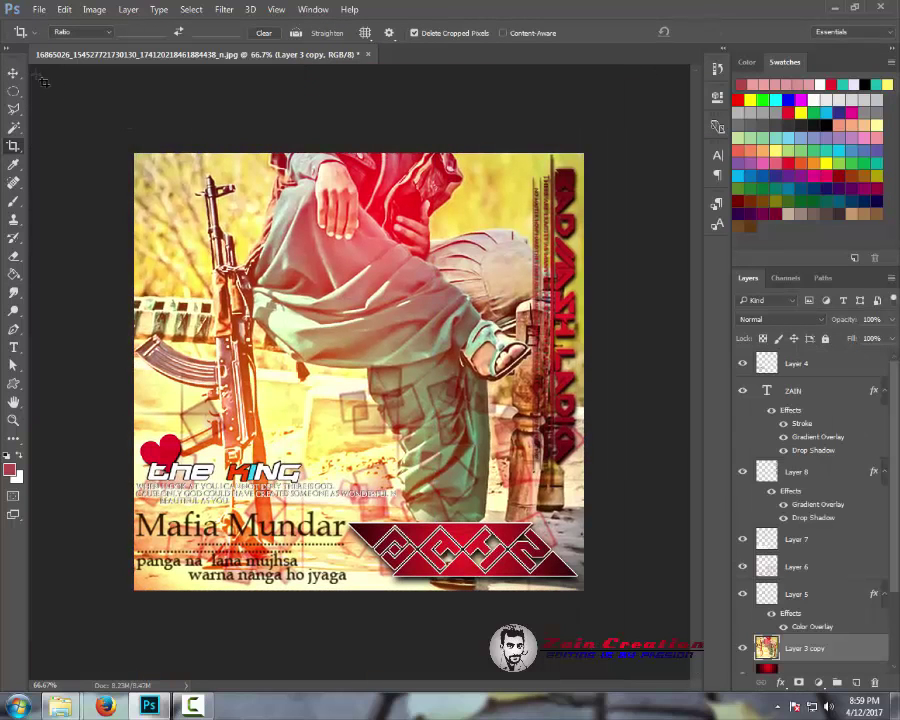
key(v)
Step: In Camera Raw Filter, set noise reduction 20, Reds hue -45 and Purples hue about -7
click(230, 10)
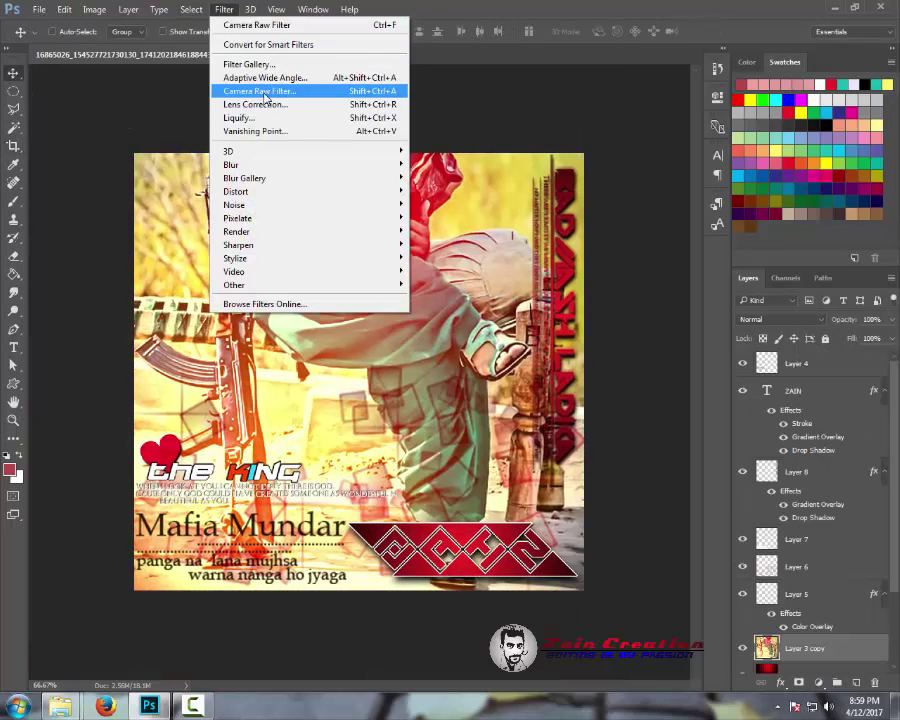
click(260, 87)
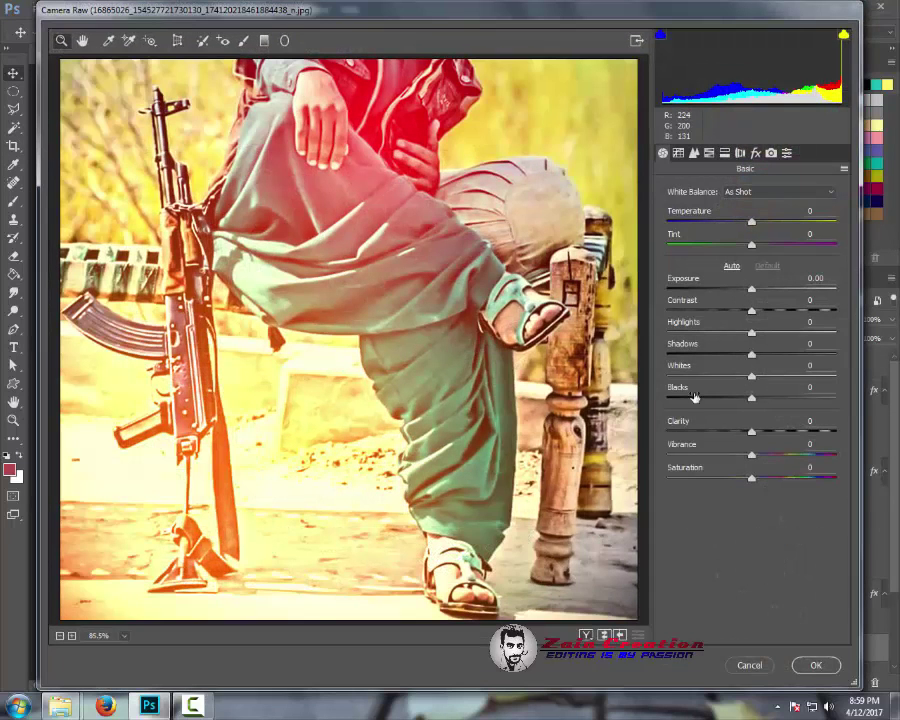
click(694, 152)
click(701, 327)
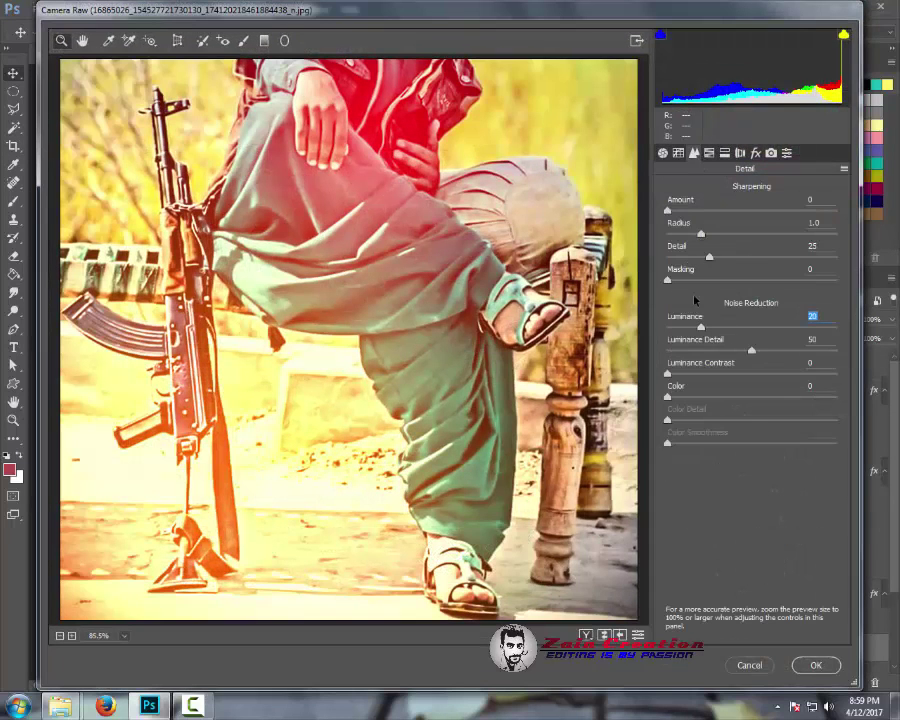
click(662, 152)
click(725, 152)
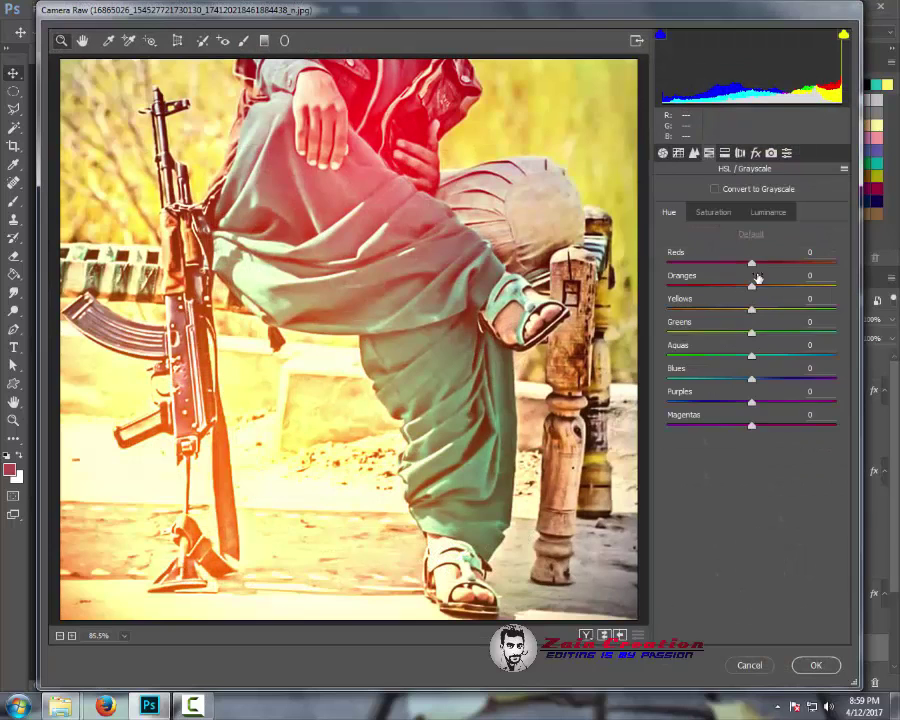
mouse_move(752, 262)
mouse_down()
mouse_move(793, 262)
mouse_move(713, 262)
mouse_up()
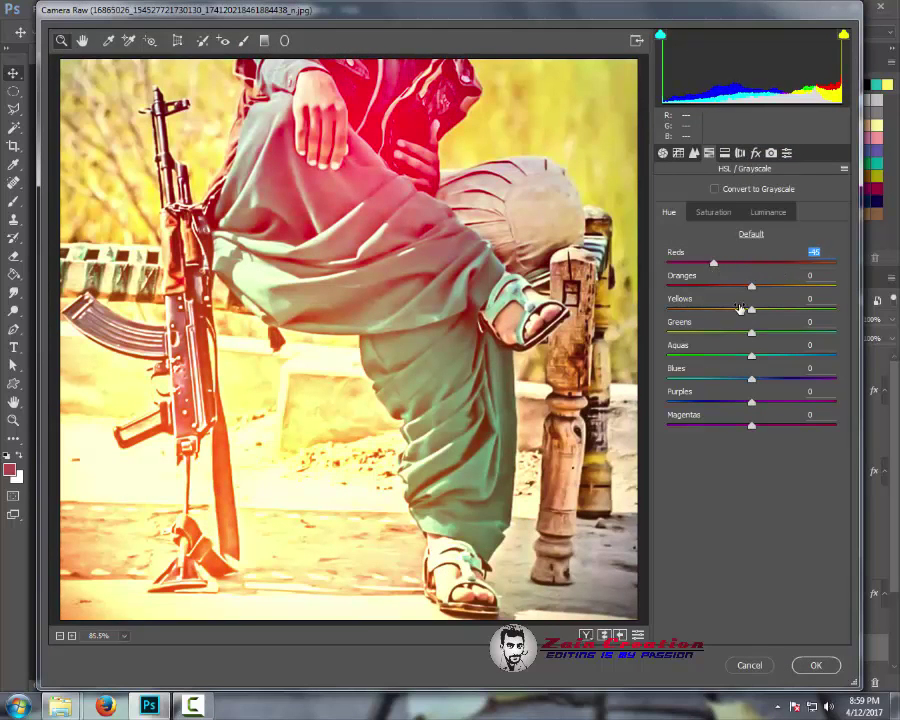
mouse_move(739, 308)
mouse_down()
mouse_move(755, 292)
mouse_move(806, 288)
mouse_move(752, 286)
mouse_up()
drag(752, 402, 745, 402)
Step: Raise Clarity to +70 and apply the Camera Raw adjustments
click(662, 153)
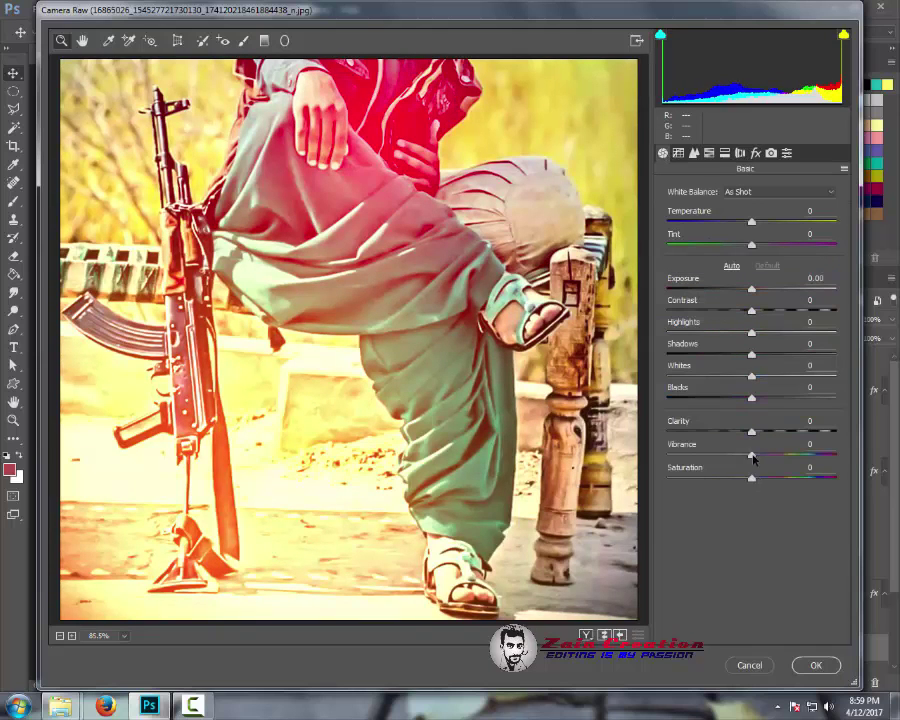
click(752, 455)
drag(752, 431, 811, 441)
click(815, 665)
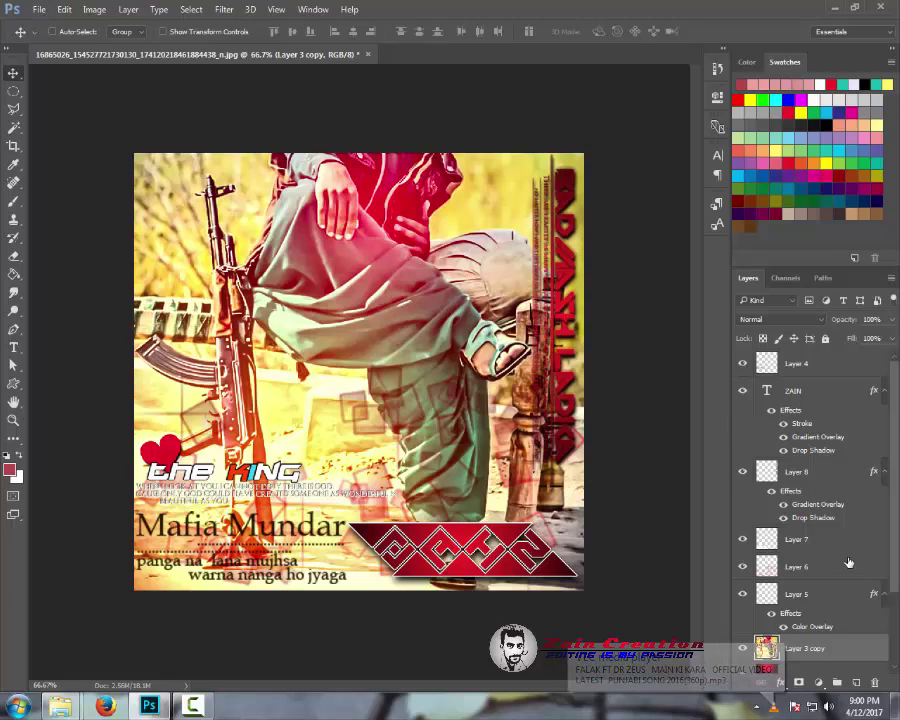
Step: Save the poster as JPEG 'New Dp 2' in New folder (5) with default JPEG options
scroll(850, 563, down, 3)
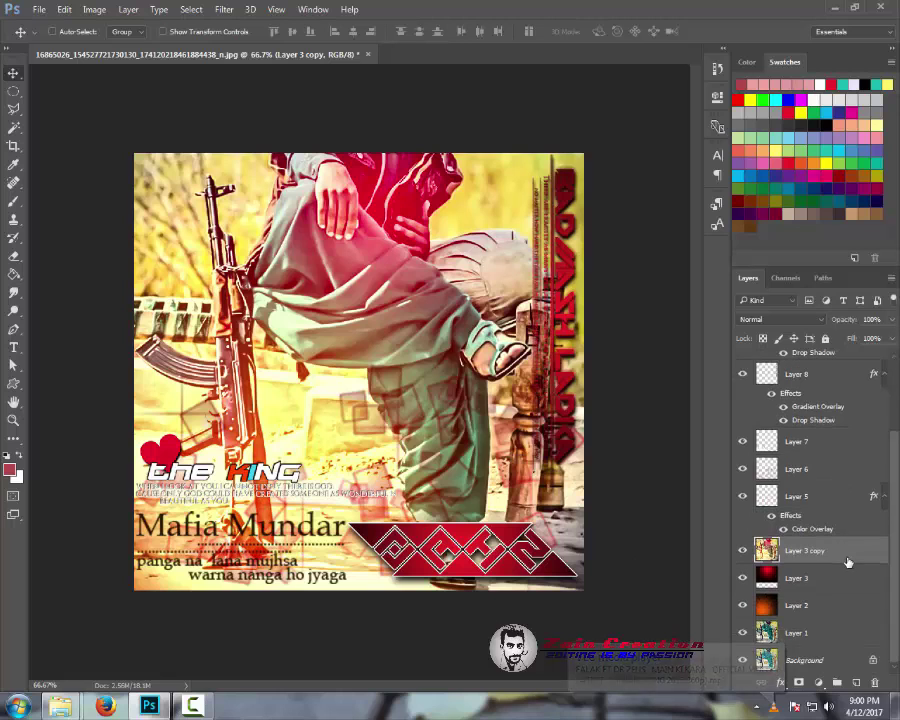
click(38, 9)
click(104, 170)
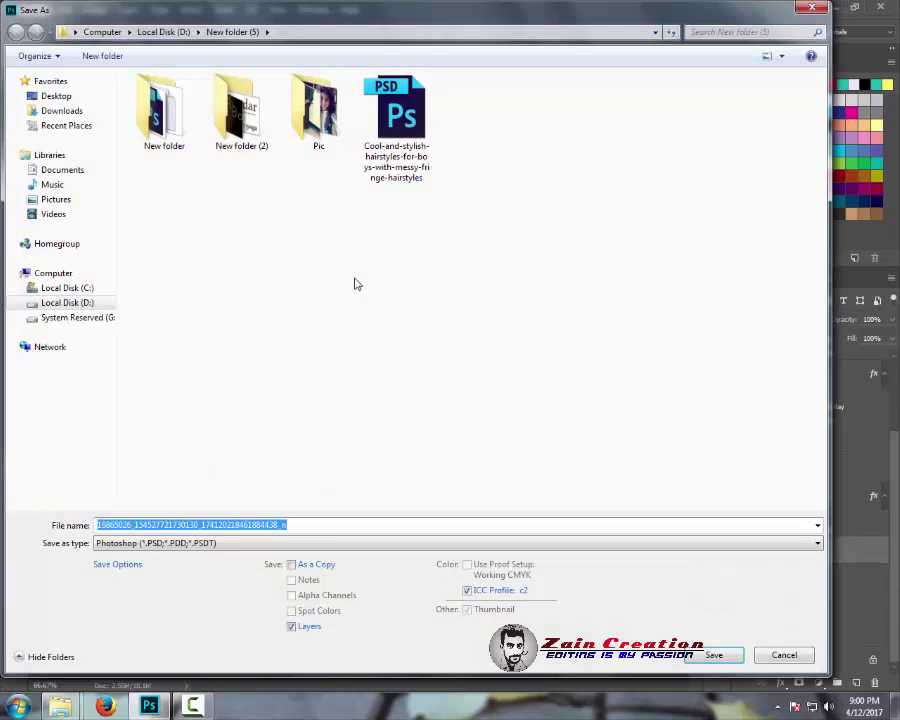
click(307, 546)
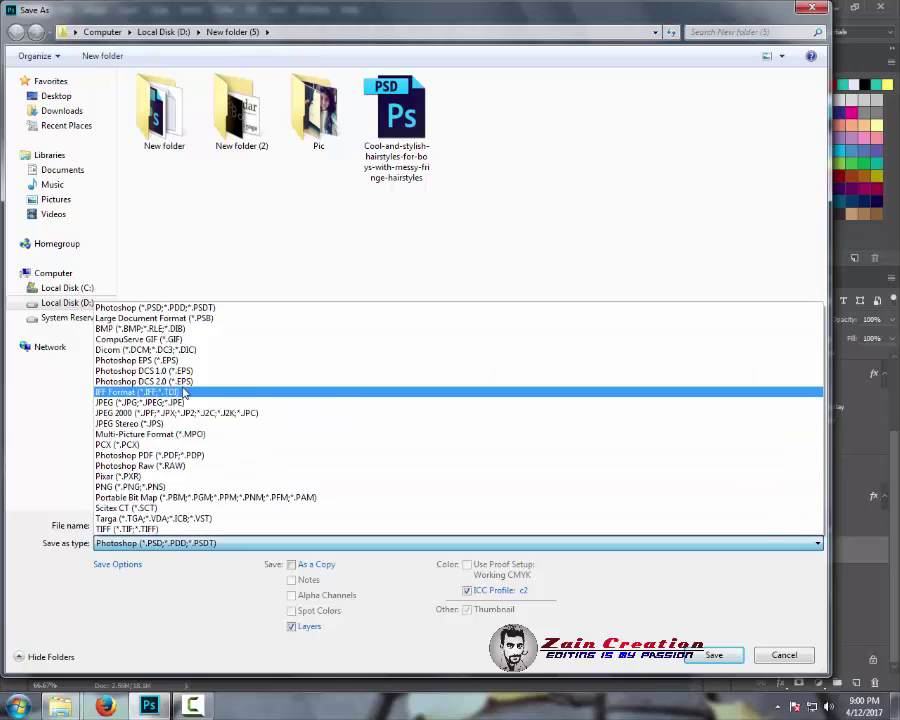
click(178, 403)
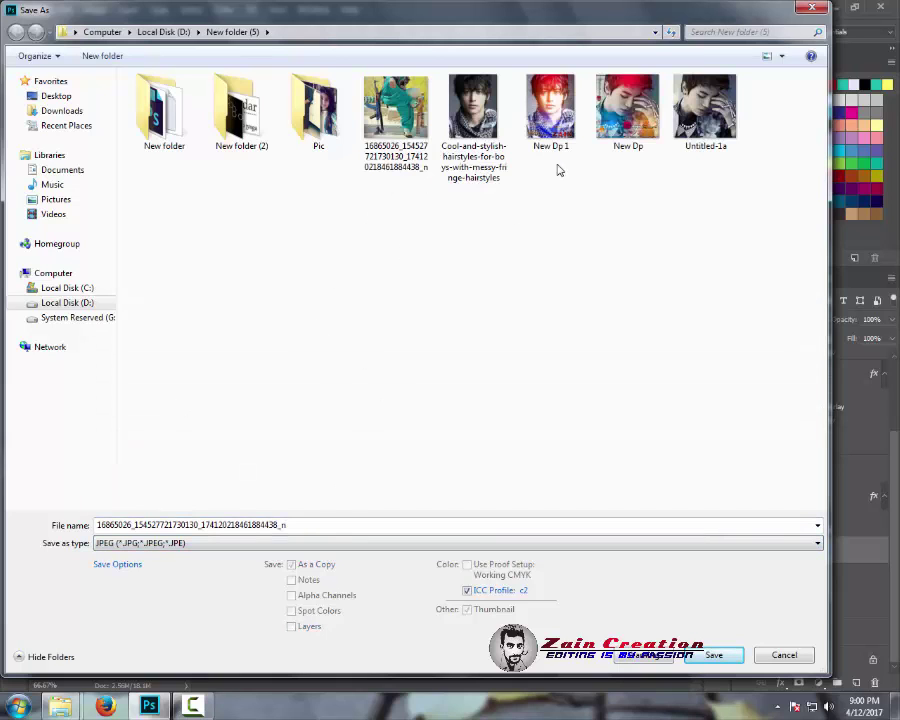
click(551, 130)
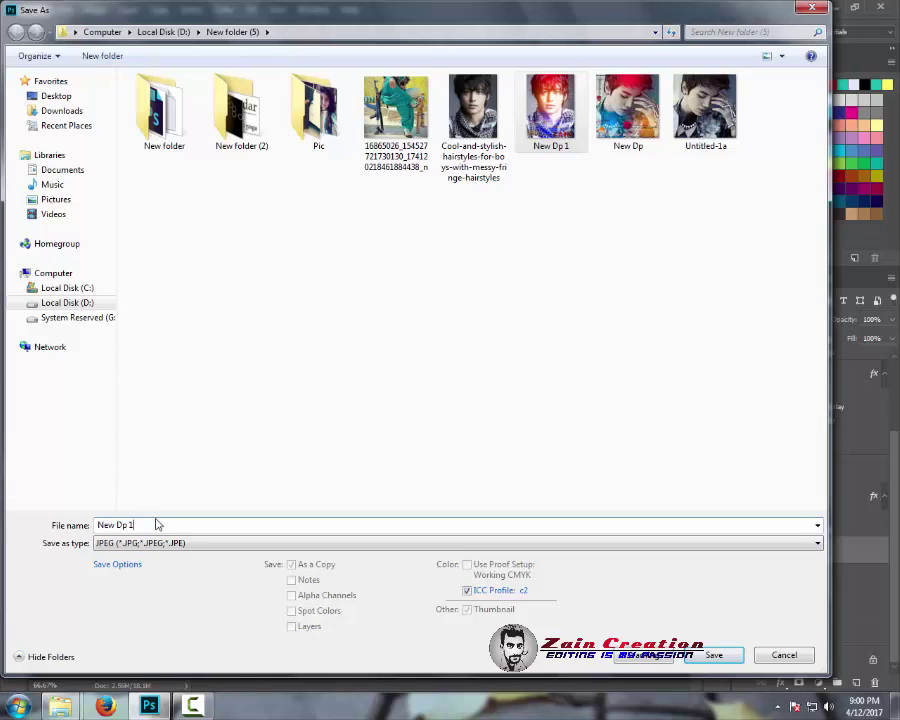
key(BackSpace)
key(BackSpace)
key(BackSpace)
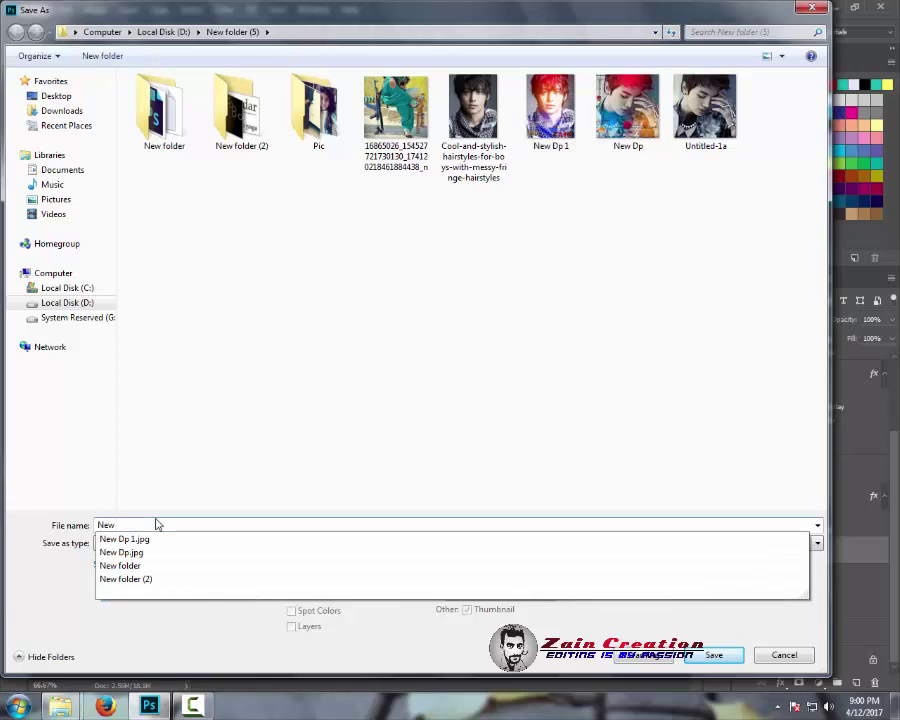
text(Dp 2)
key(Return)
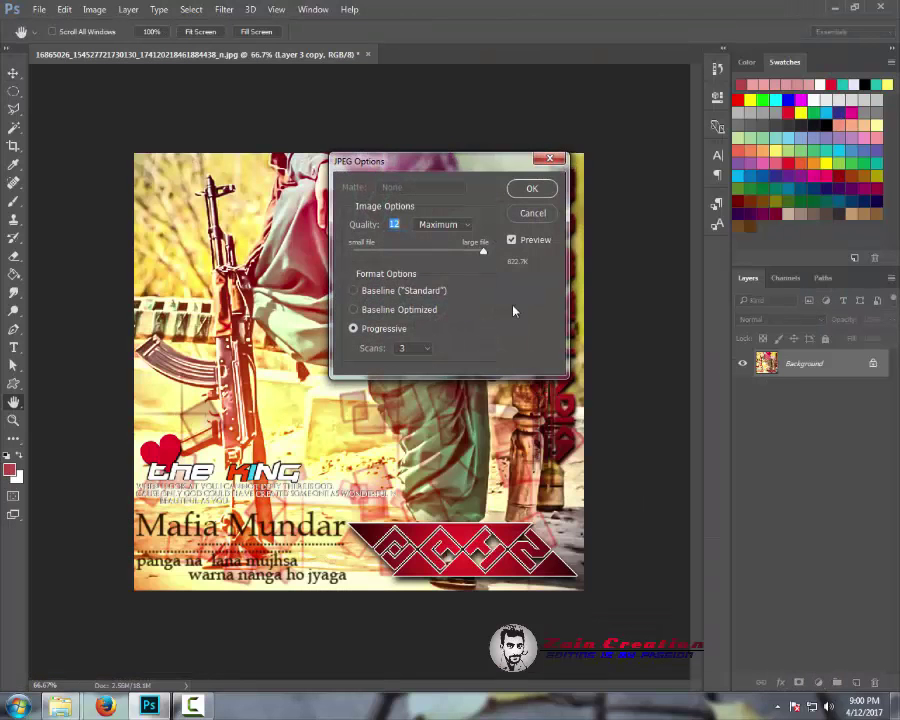
click(530, 187)
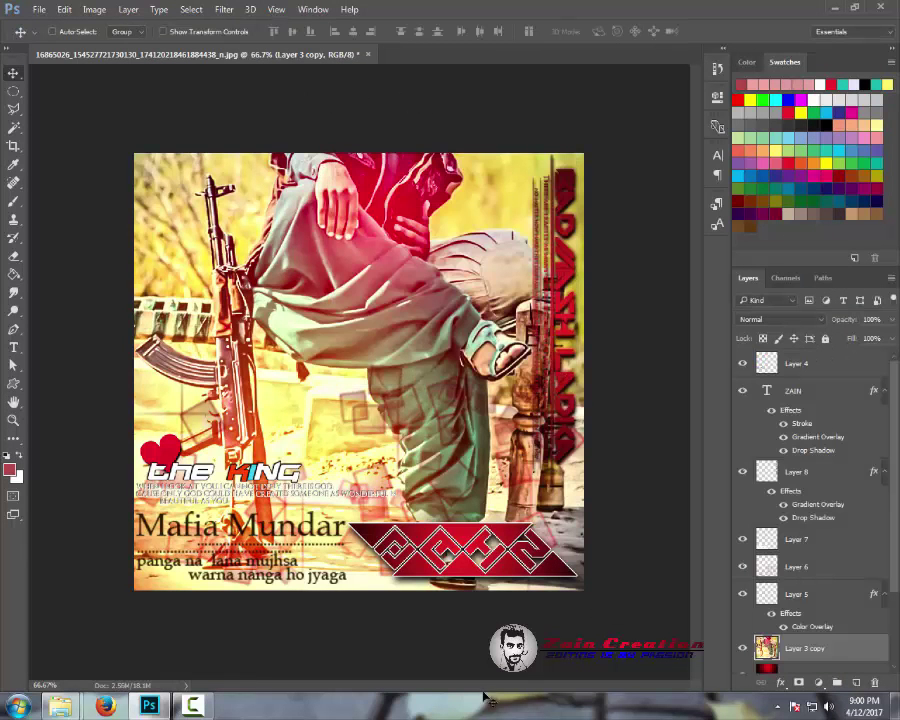